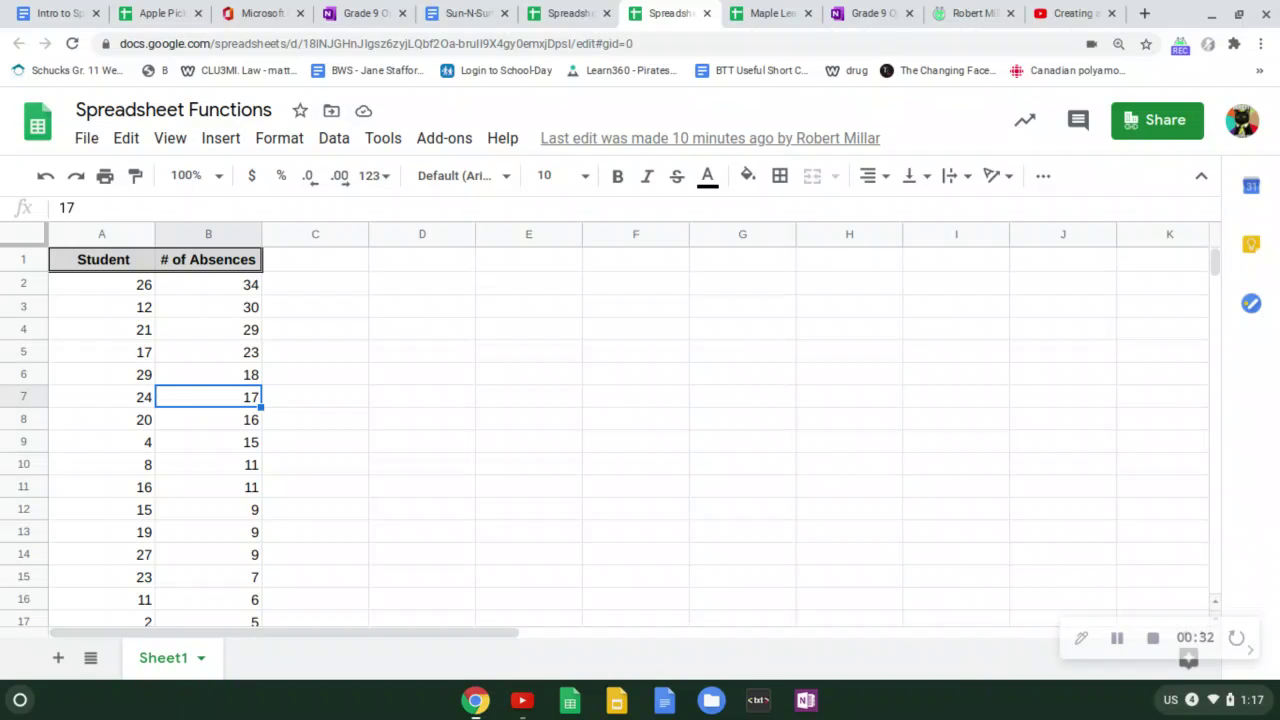
Review the student absence data and the Total, Average, Maximum and Minimum rows beneath it, along with the function descriptions beside them
scroll(410, 333, "down", 5)
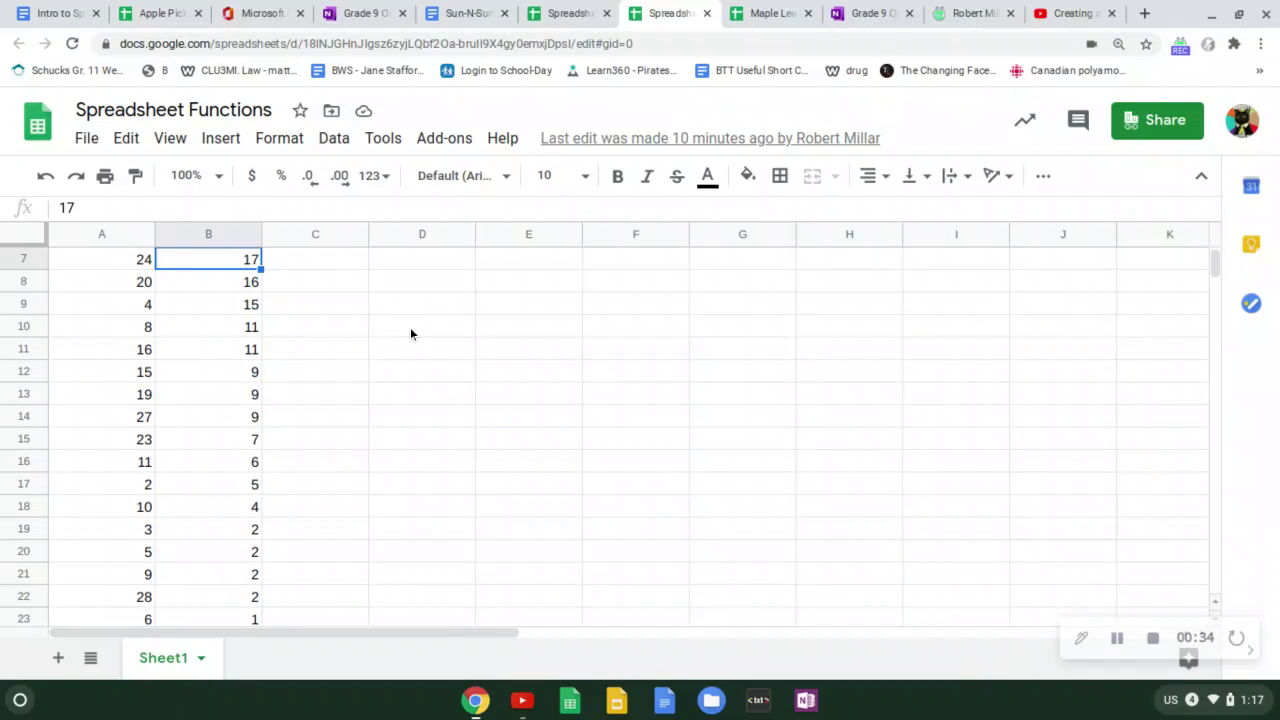
scroll(604, 433, "down", 4)
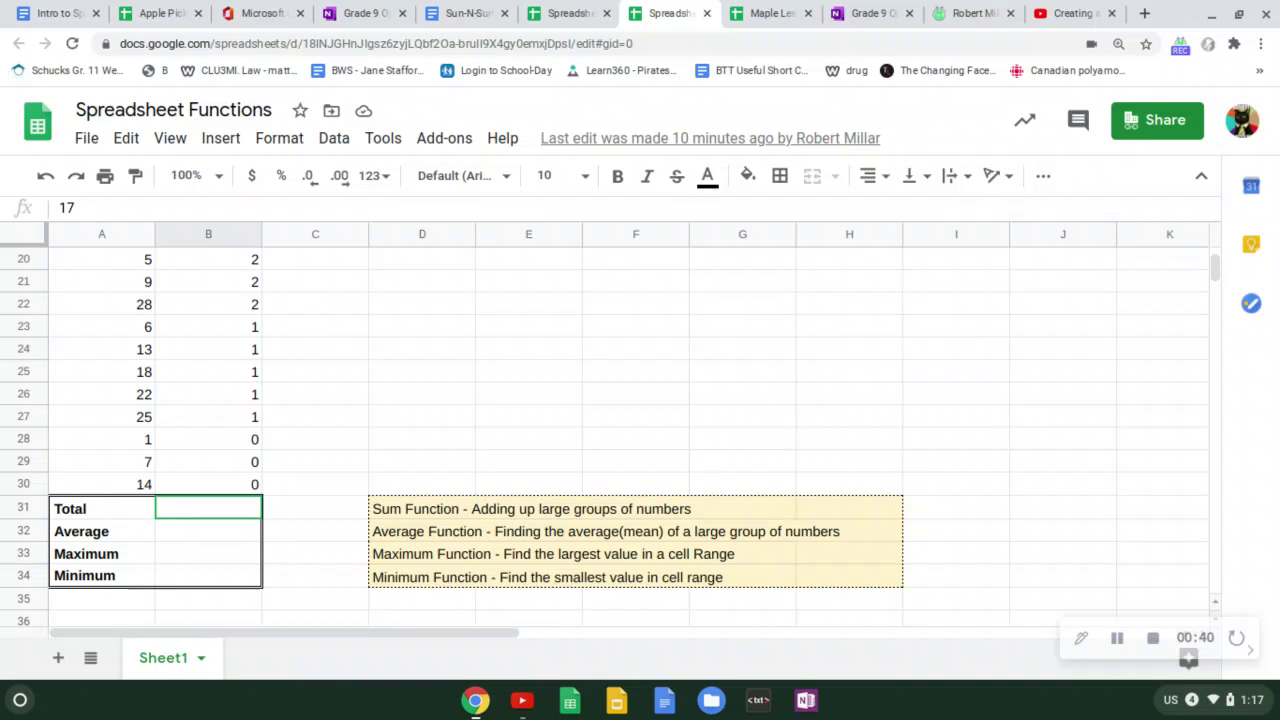
scroll(640, 430, "up", 6)
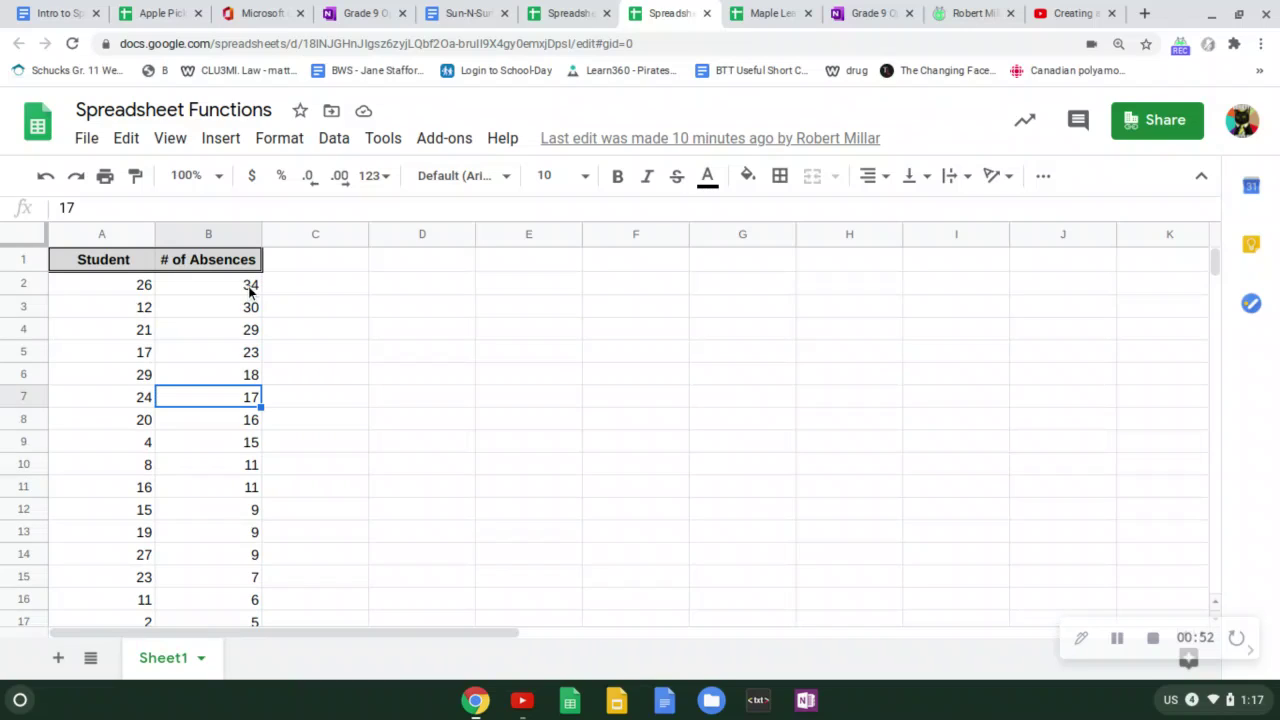
scroll(249, 290, "down", 6)
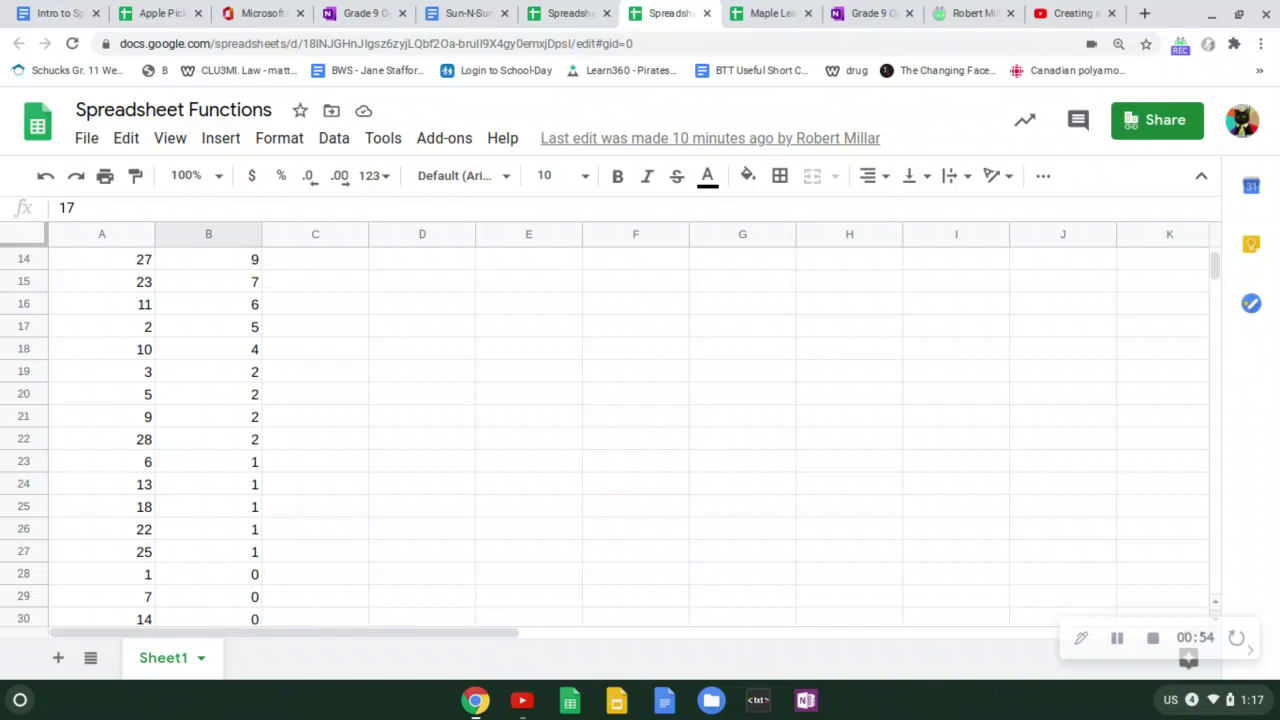
scroll(208, 430, "up", 5)
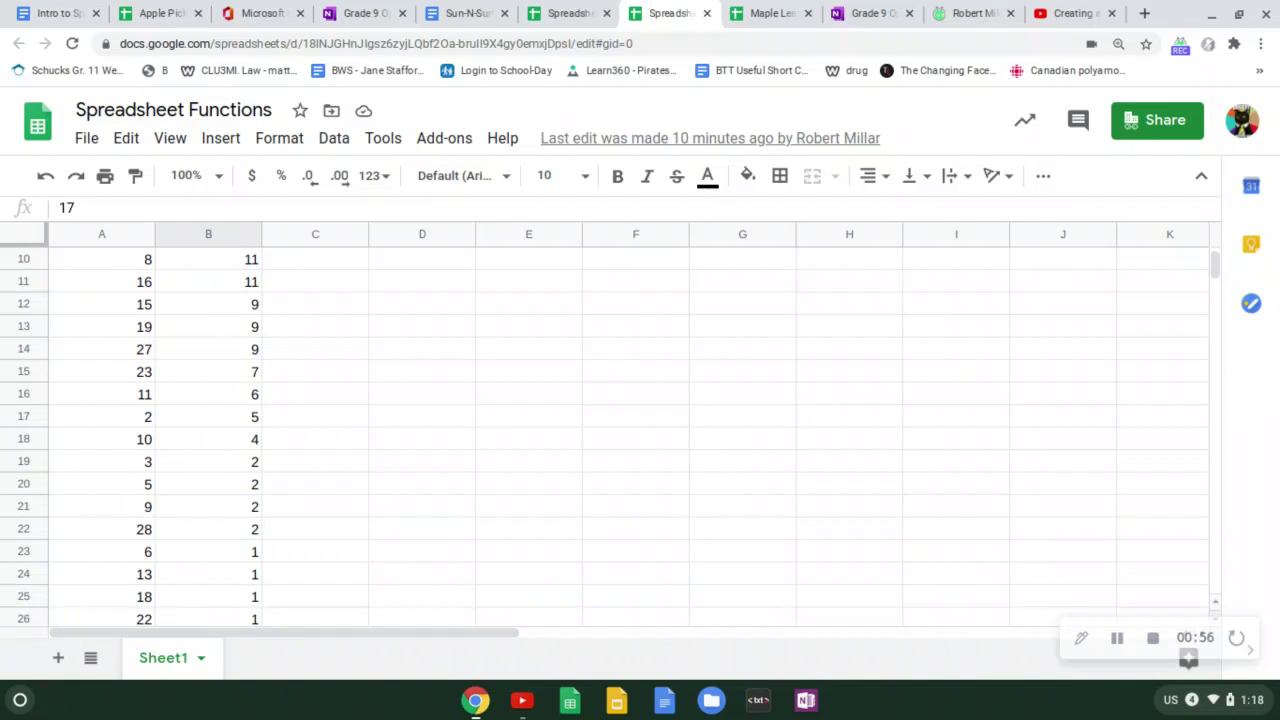
scroll(208, 430, "up", 2)
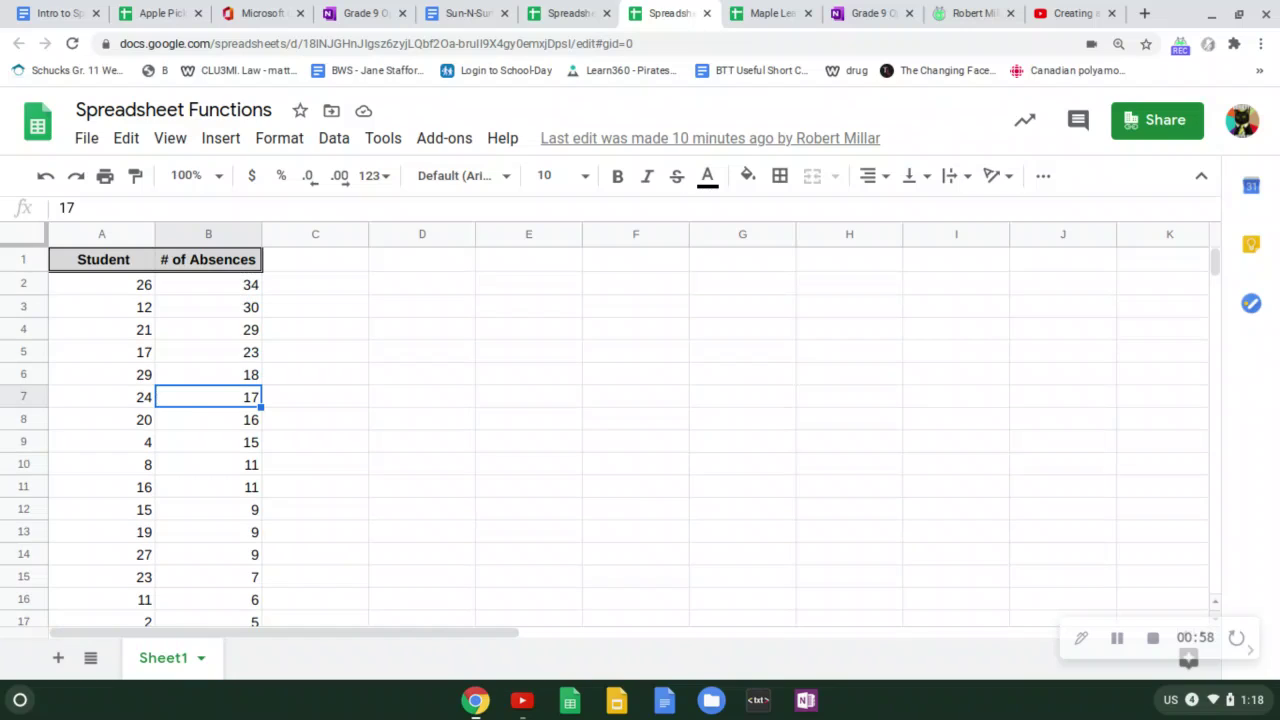
scroll(208, 430, "down", 2)
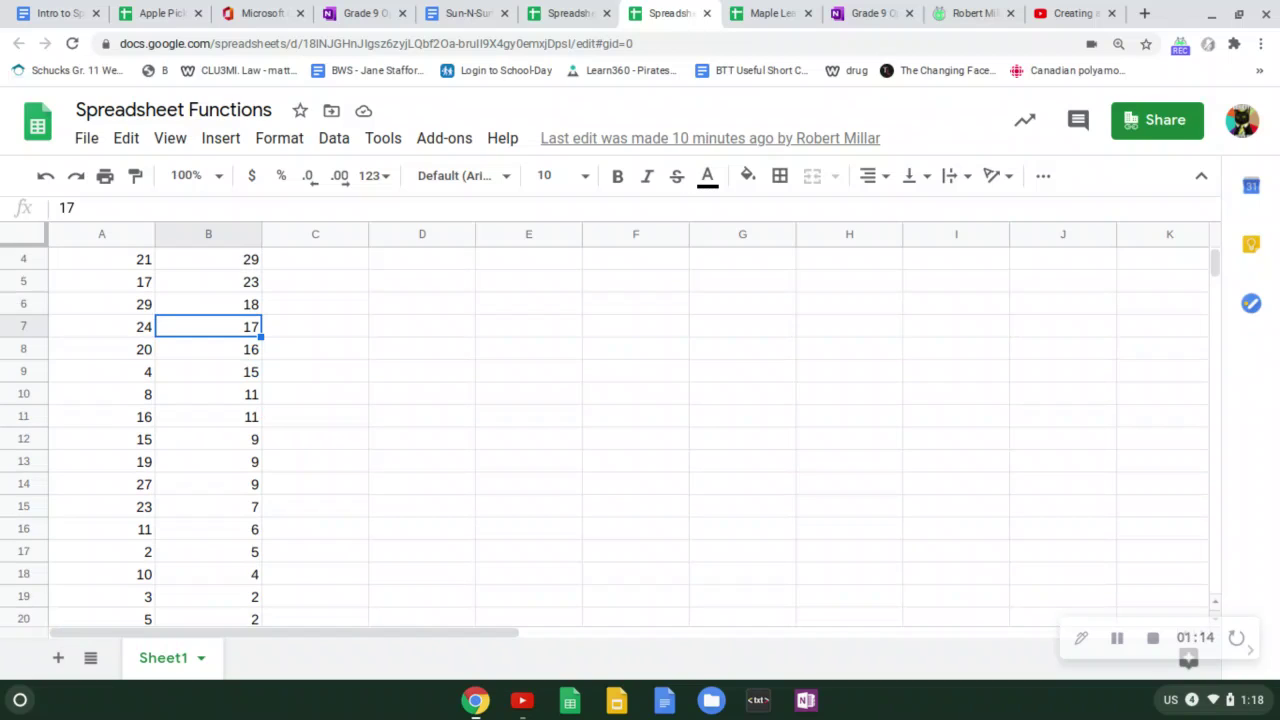
scroll(640, 430, "down", 5)
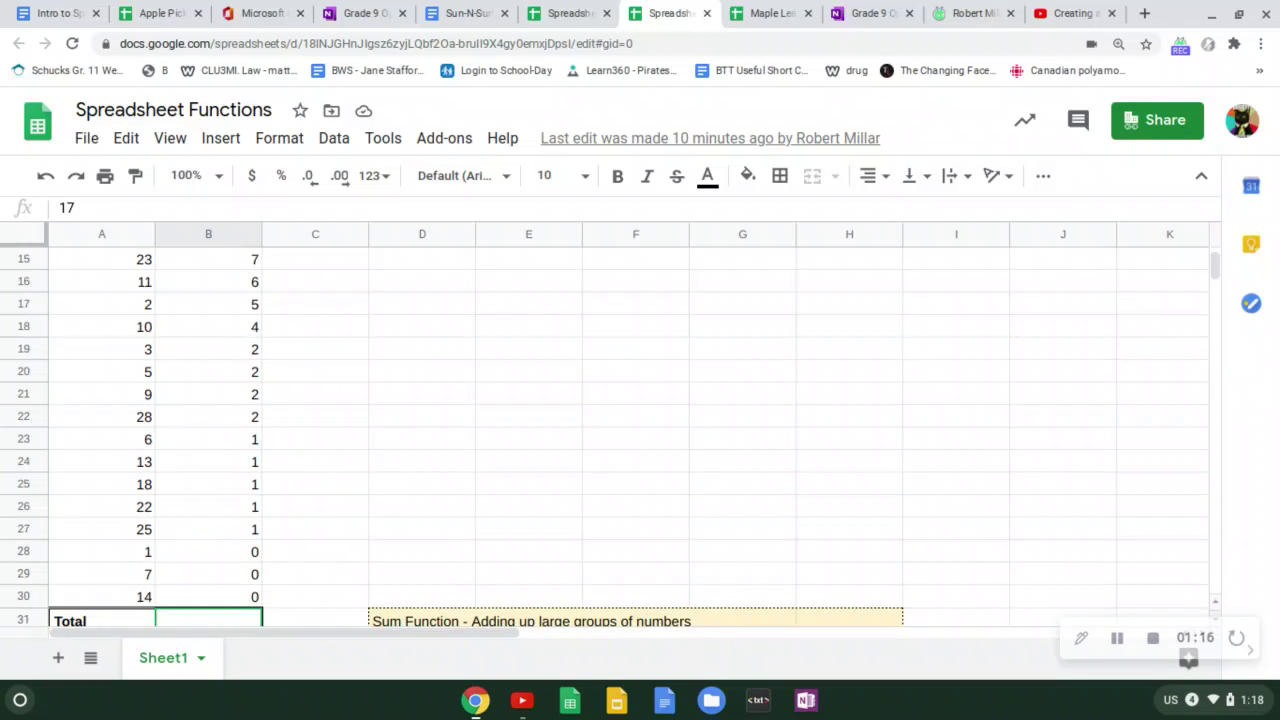
scroll(257, 322, "down", 1)
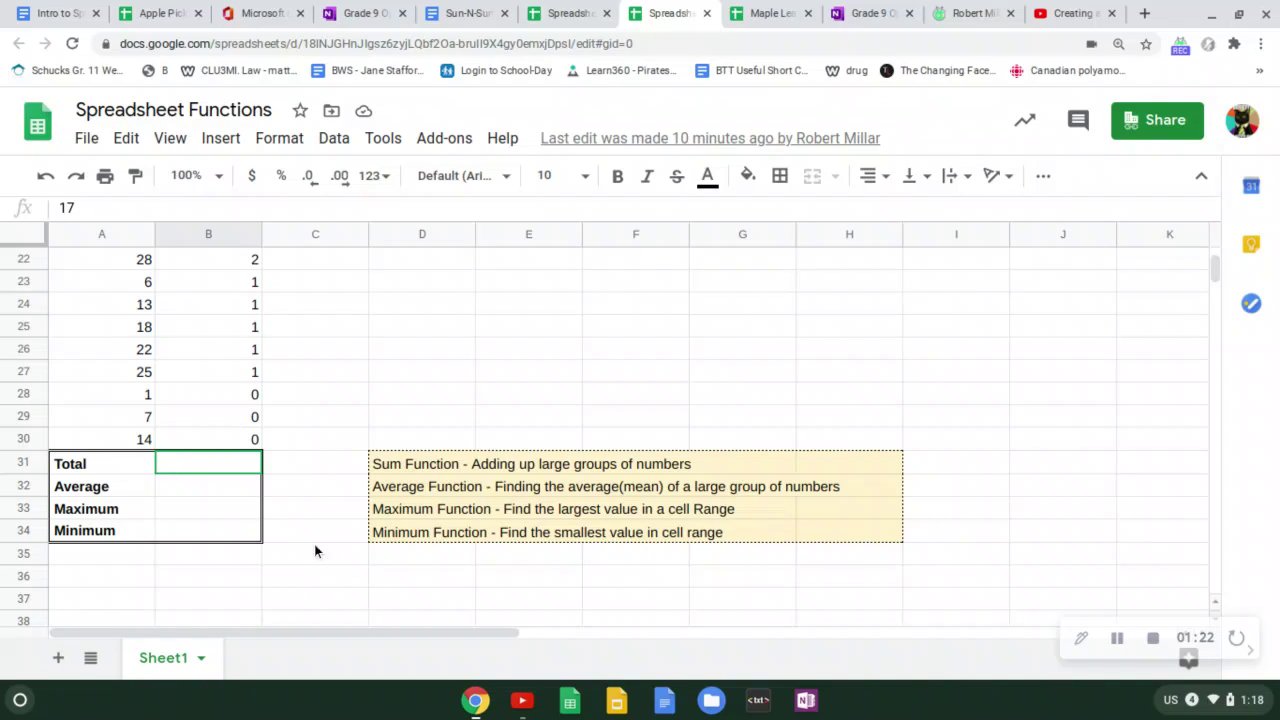
Enter the formula =sum(B2:B30) in cell B31 to total the absences
left_click(216, 463)
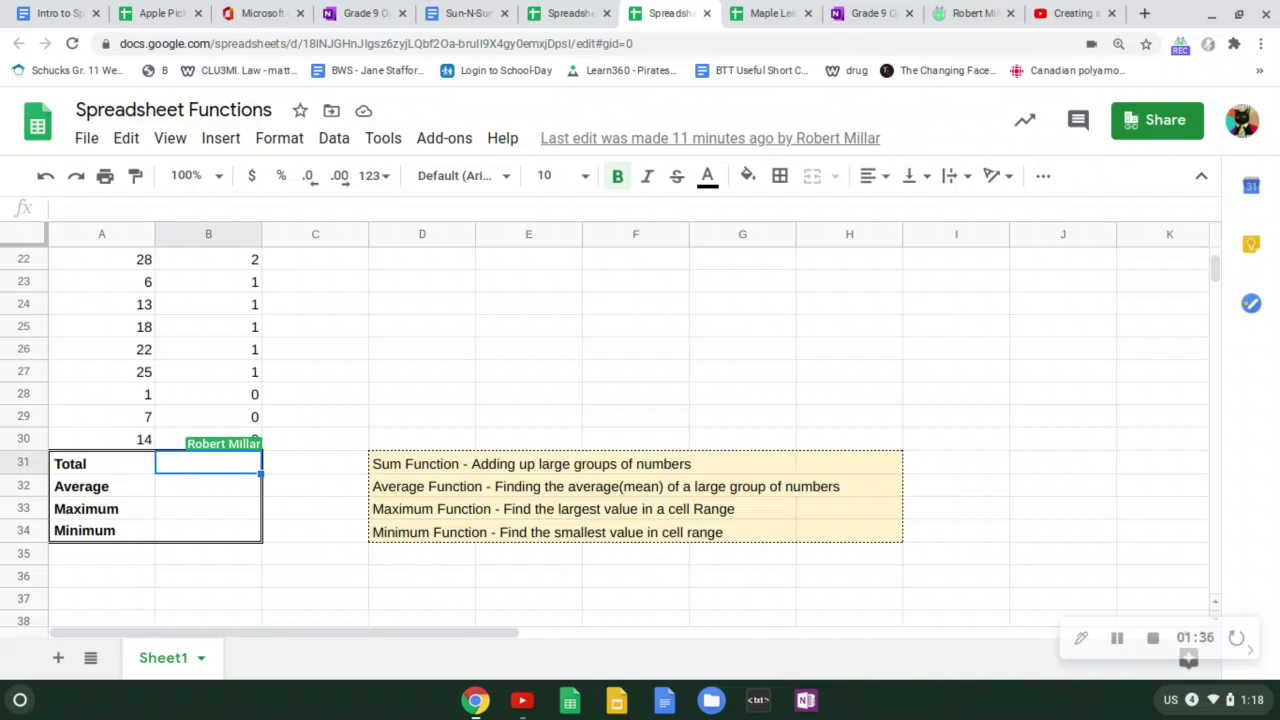
scroll(302, 308, "up", 7)
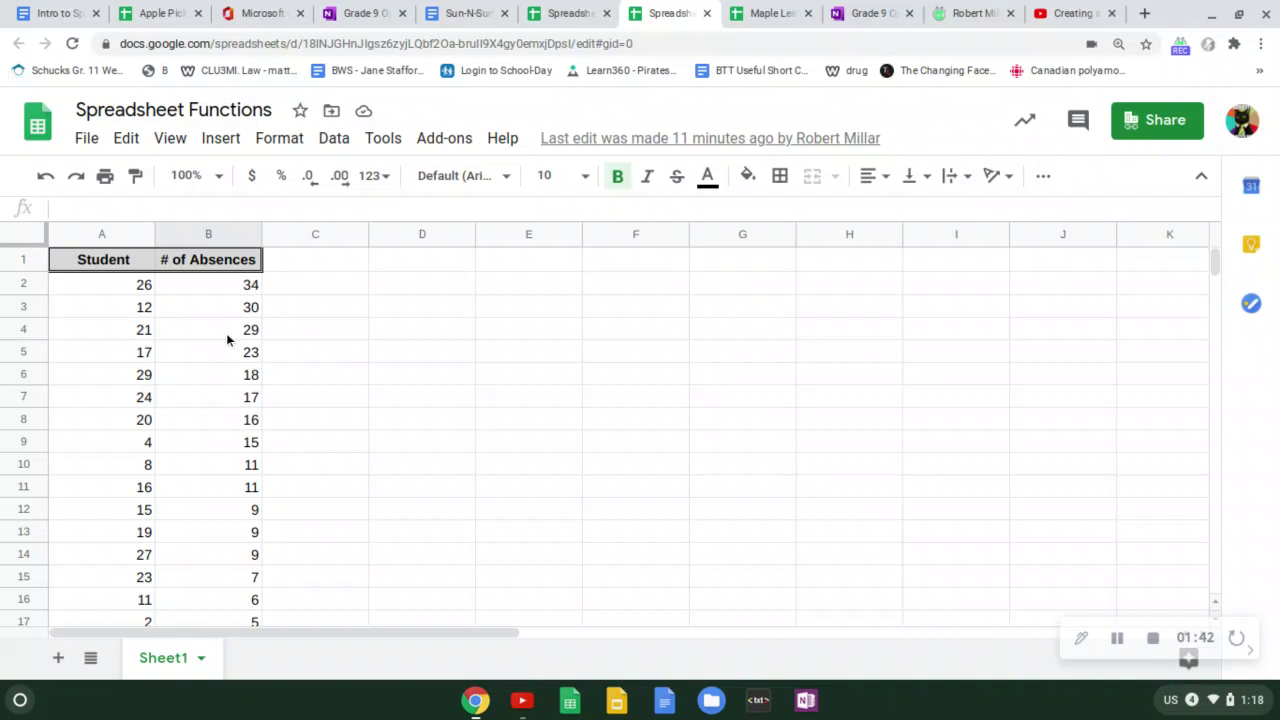
scroll(228, 341, "down", 5)
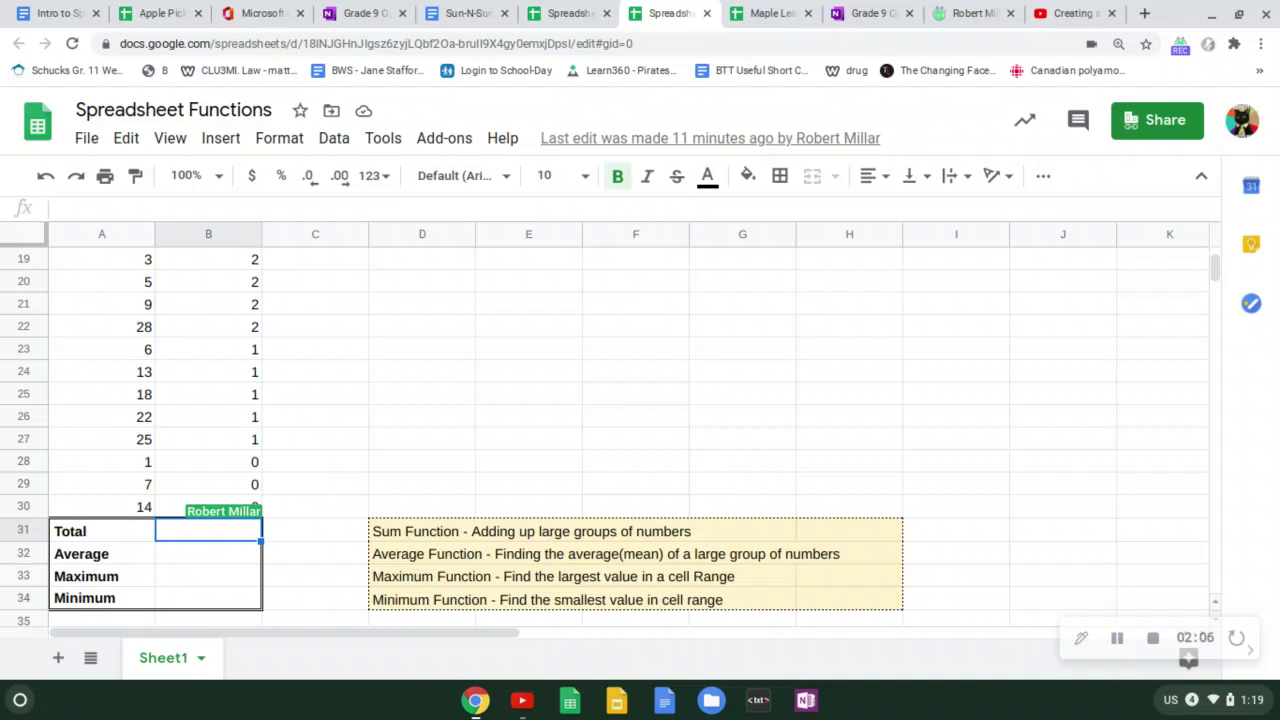
type("=")
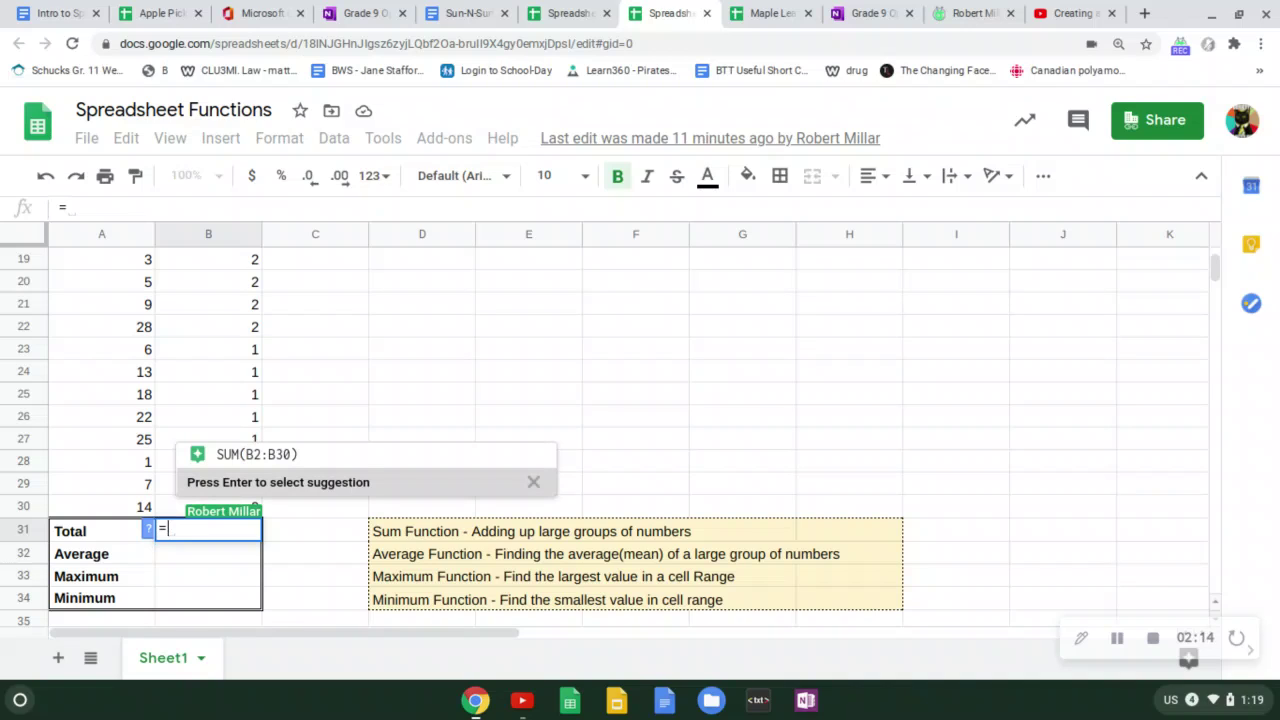
type("sum")
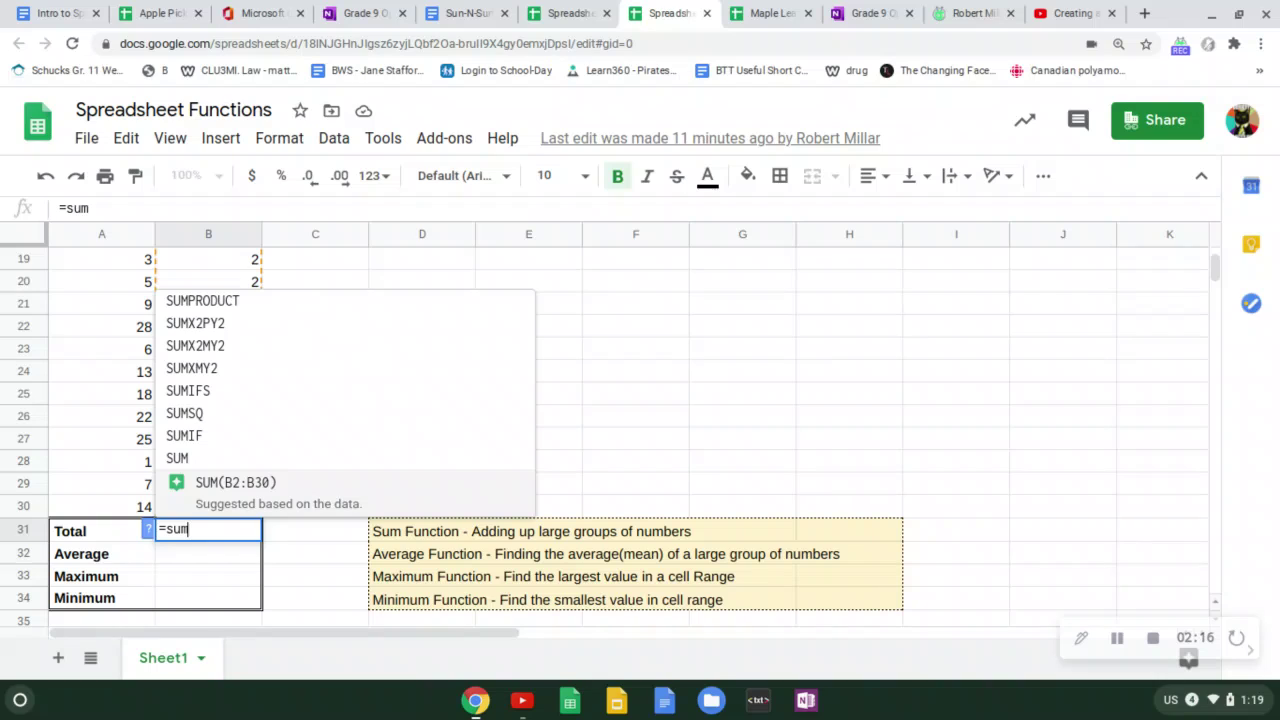
type("(")
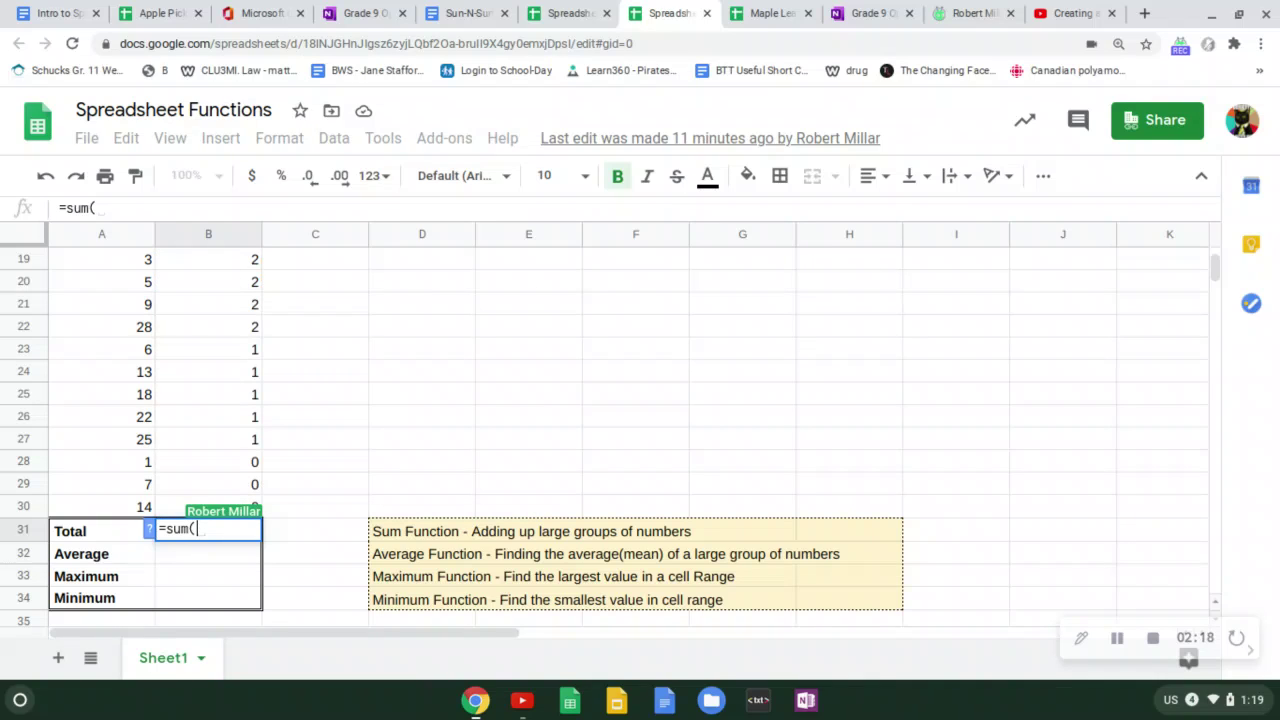
type("B2")
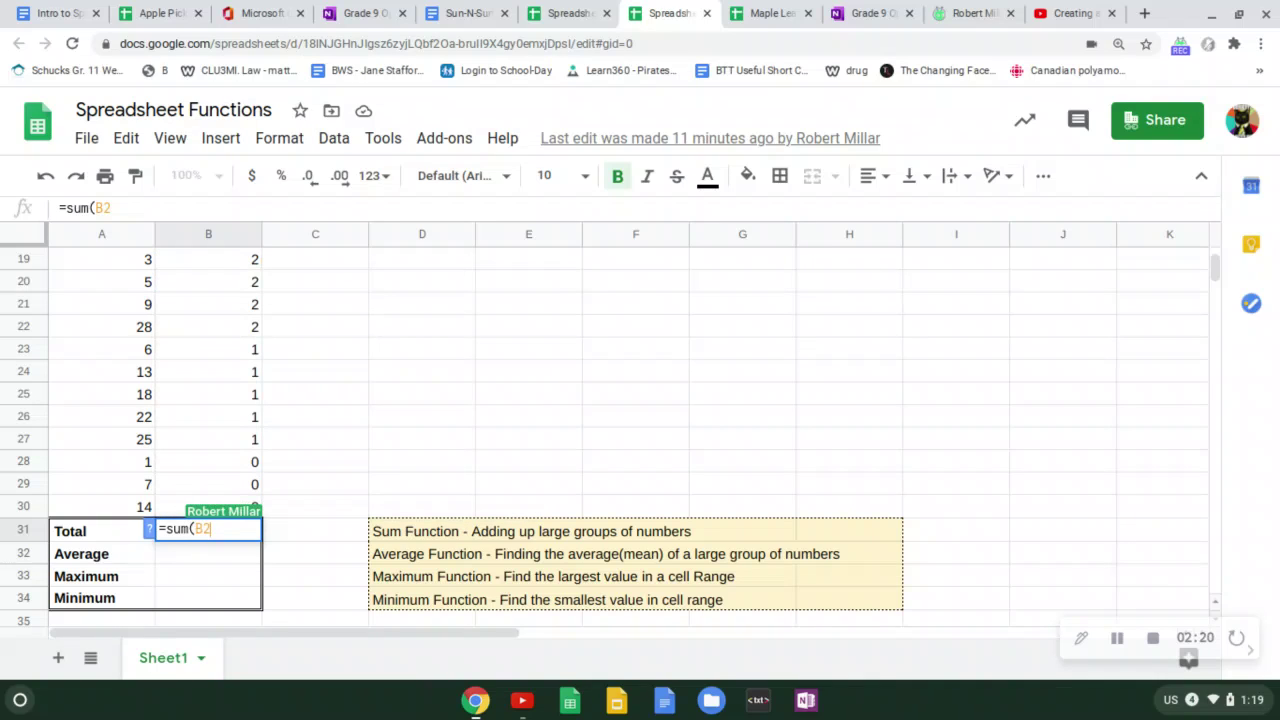
type(":B30")
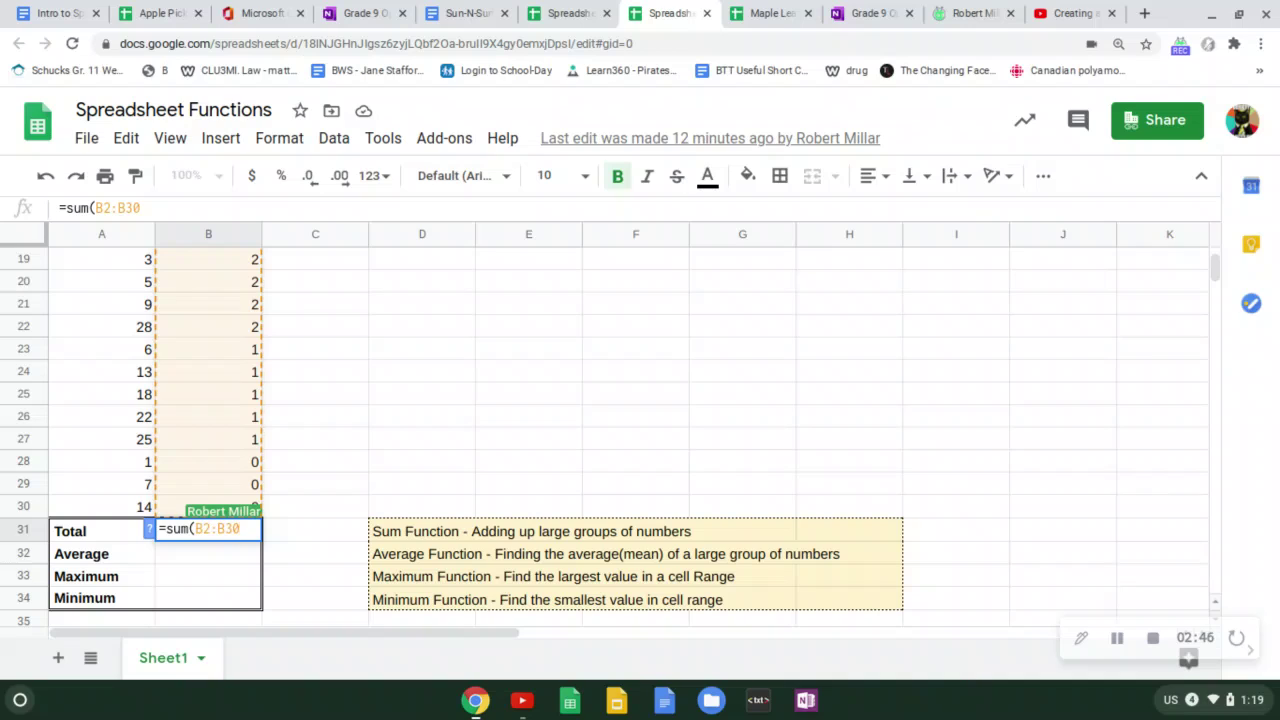
type(")")
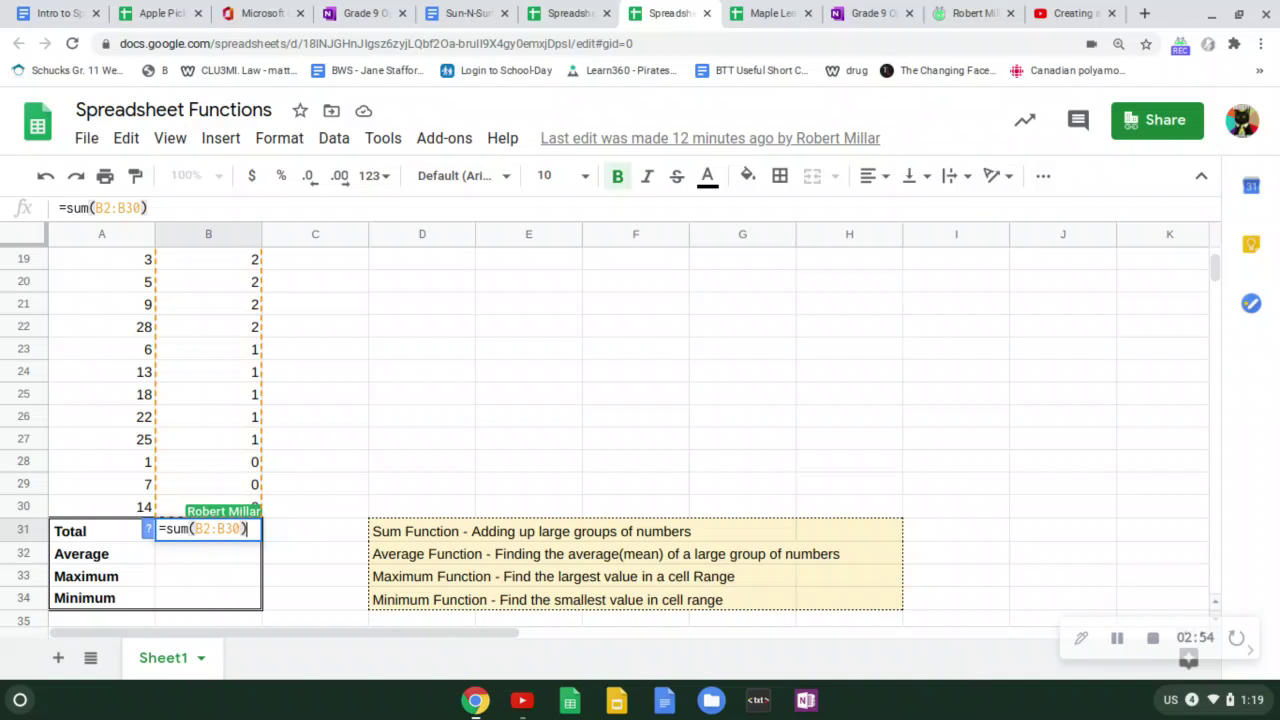
key("Return")
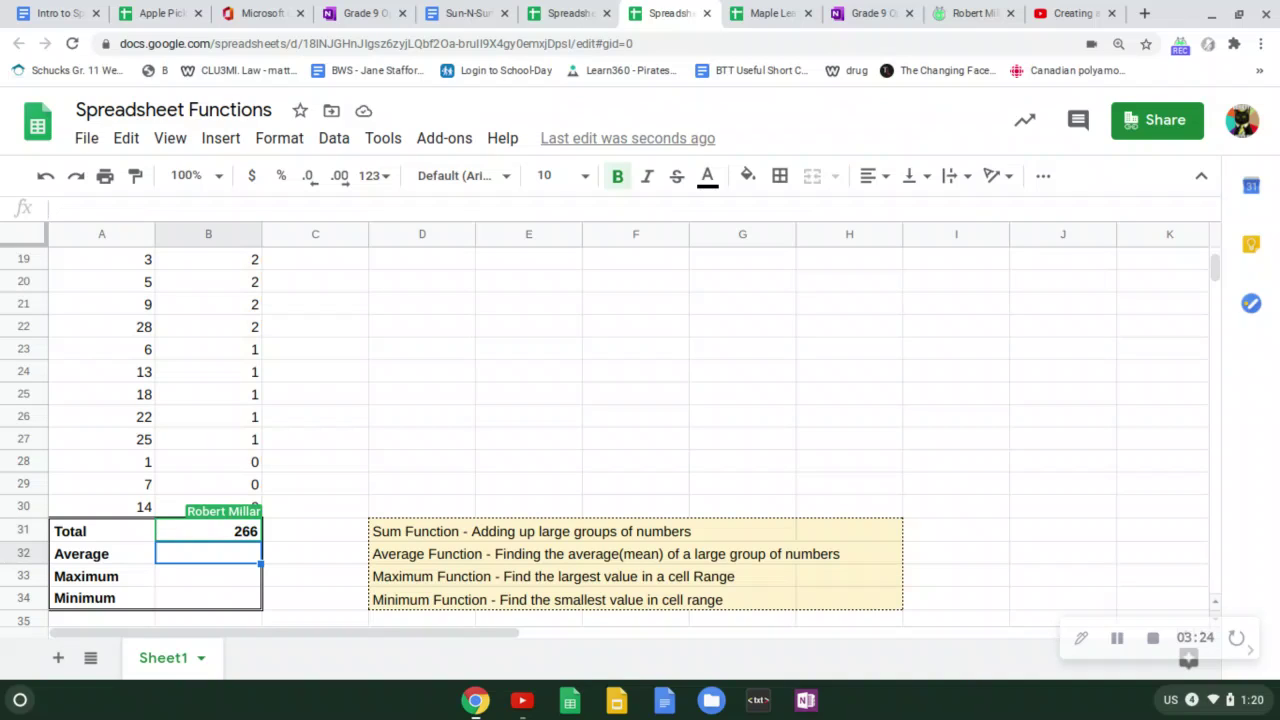
Enter the formula =average(B2:B30) in cell B32 to find the mean number of absences
type("=")
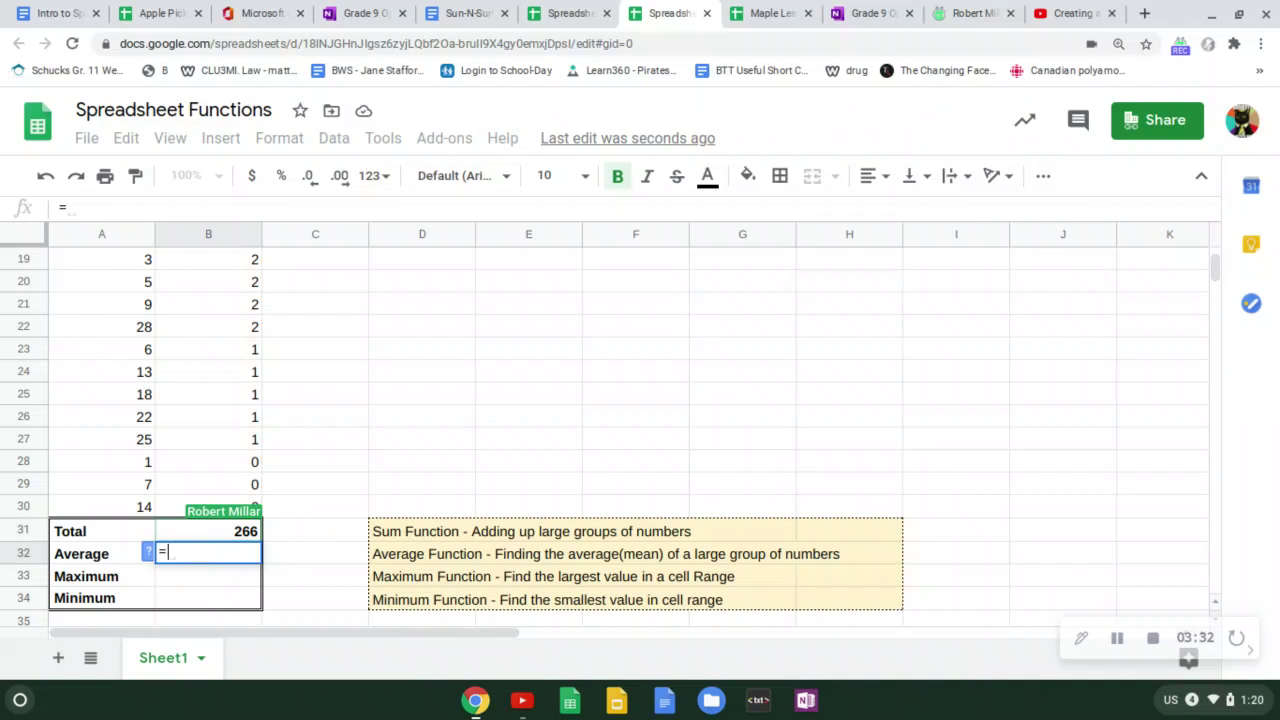
type("average")
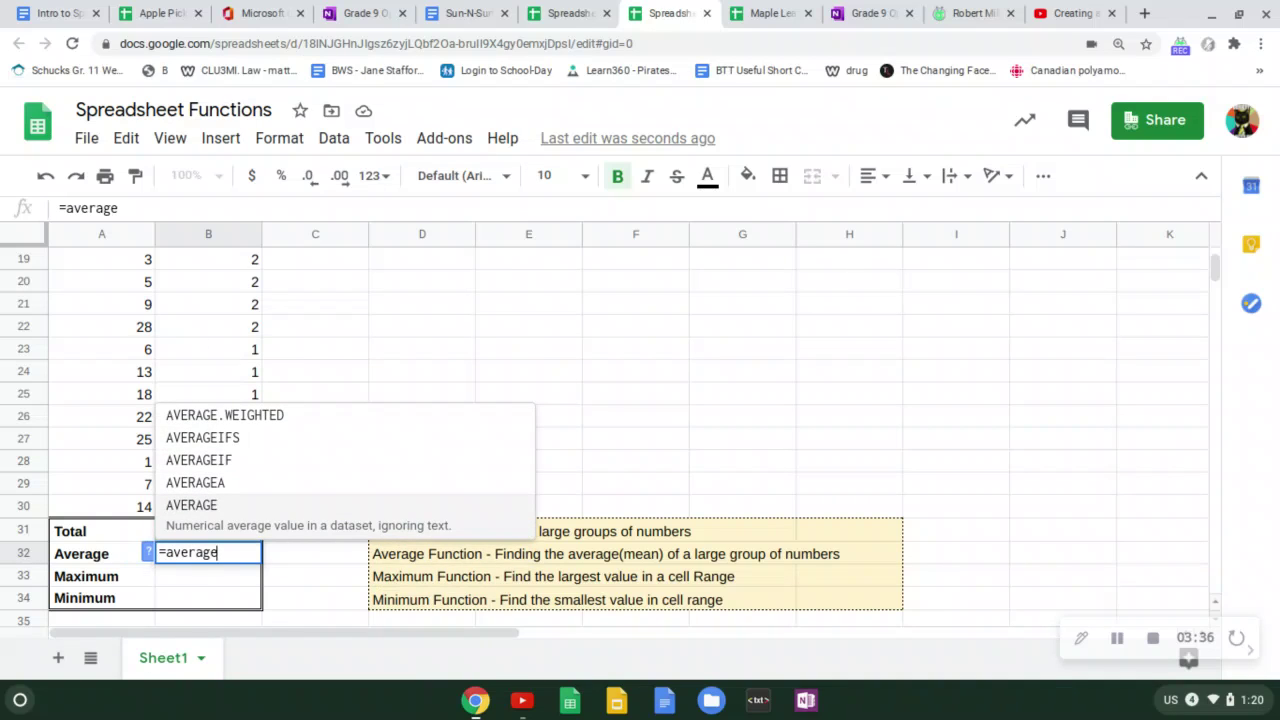
type("(")
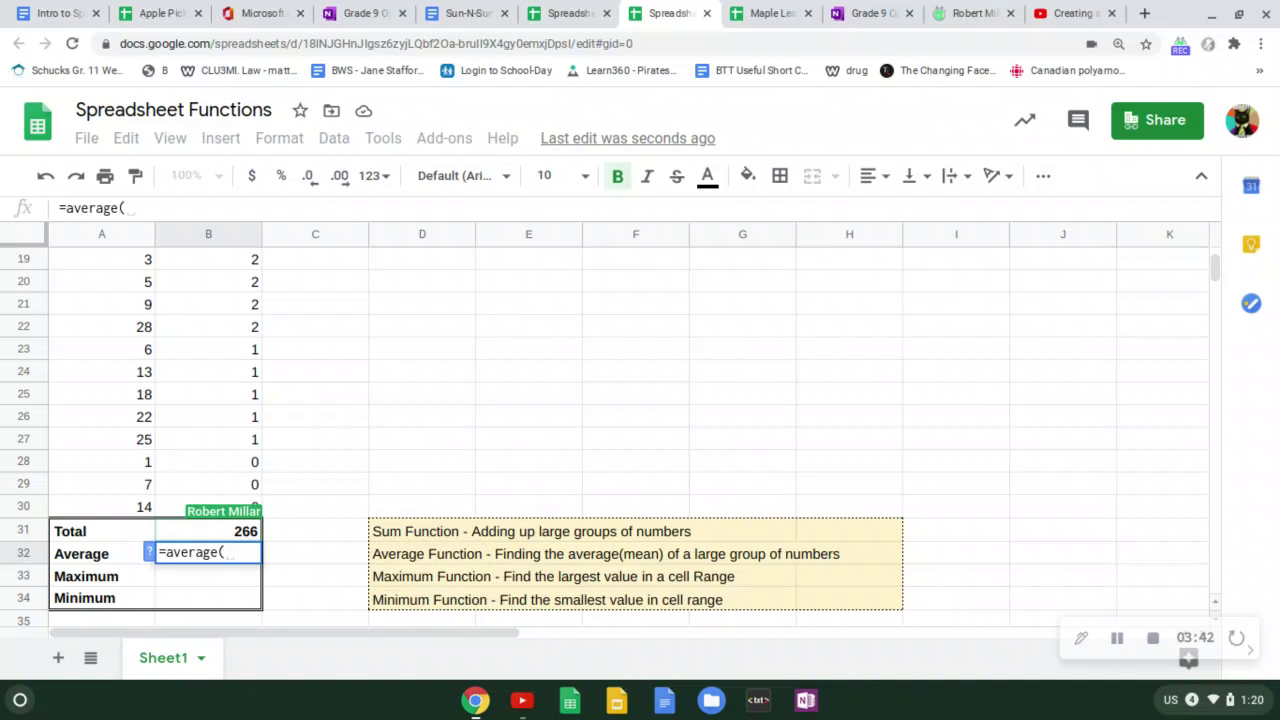
type("B")
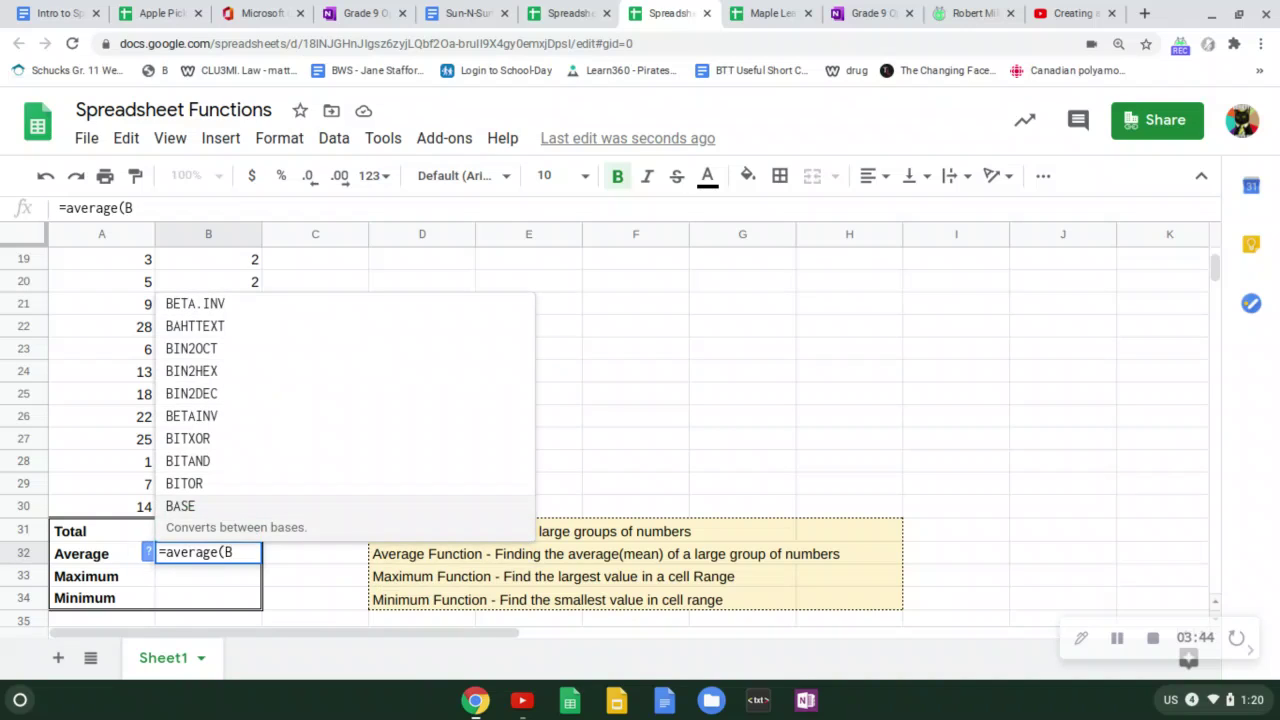
type("2:B30)")
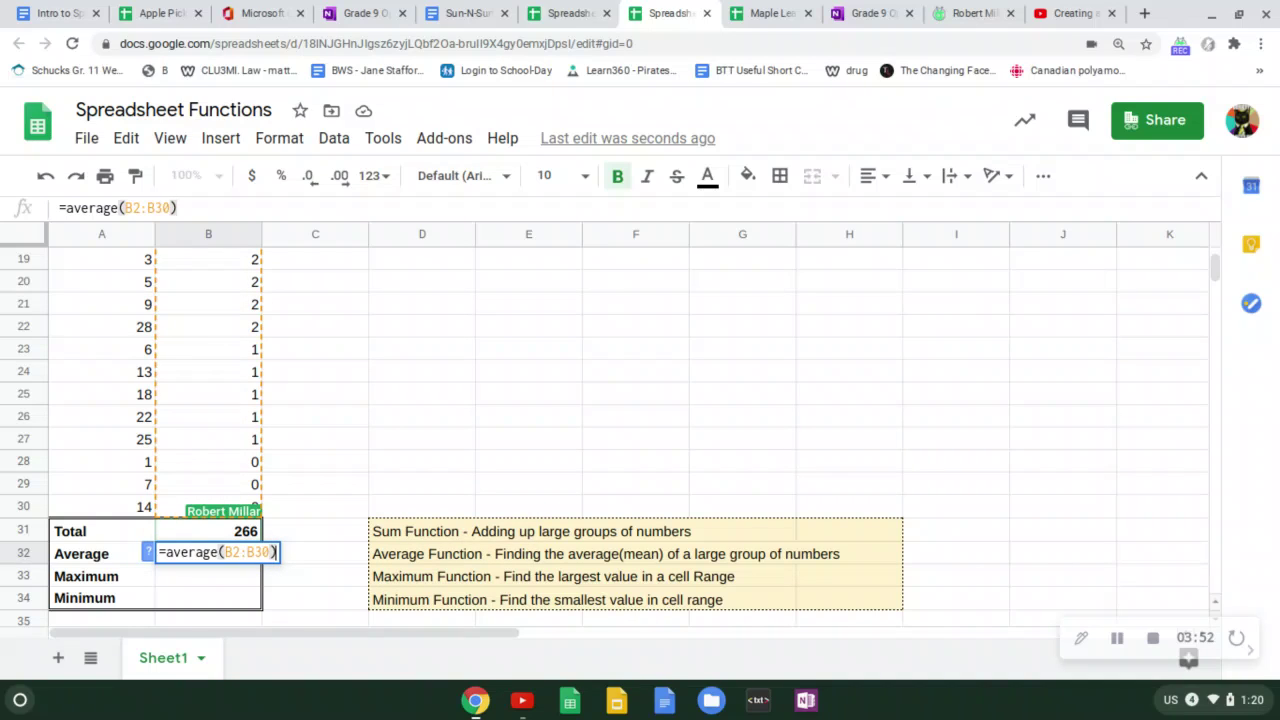
key("Return")
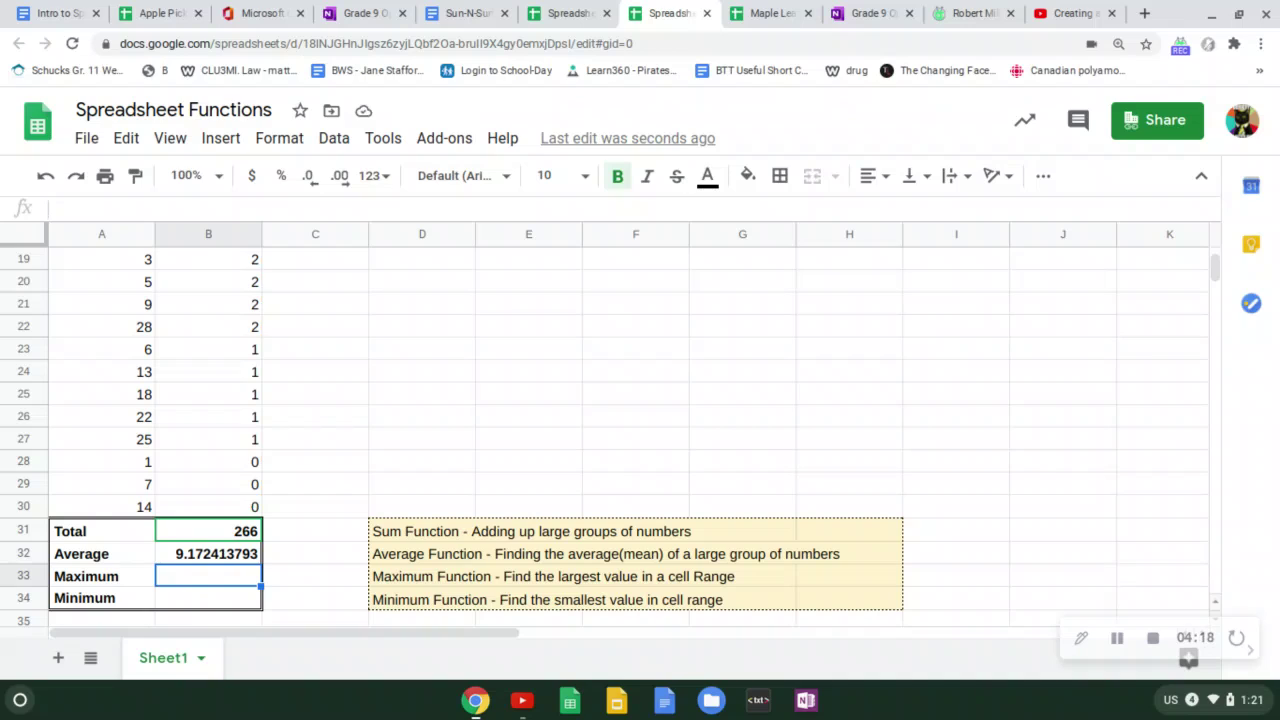
Enter the formula =max(B2:b30) in cell B33 to find the largest number of absences
type("=")
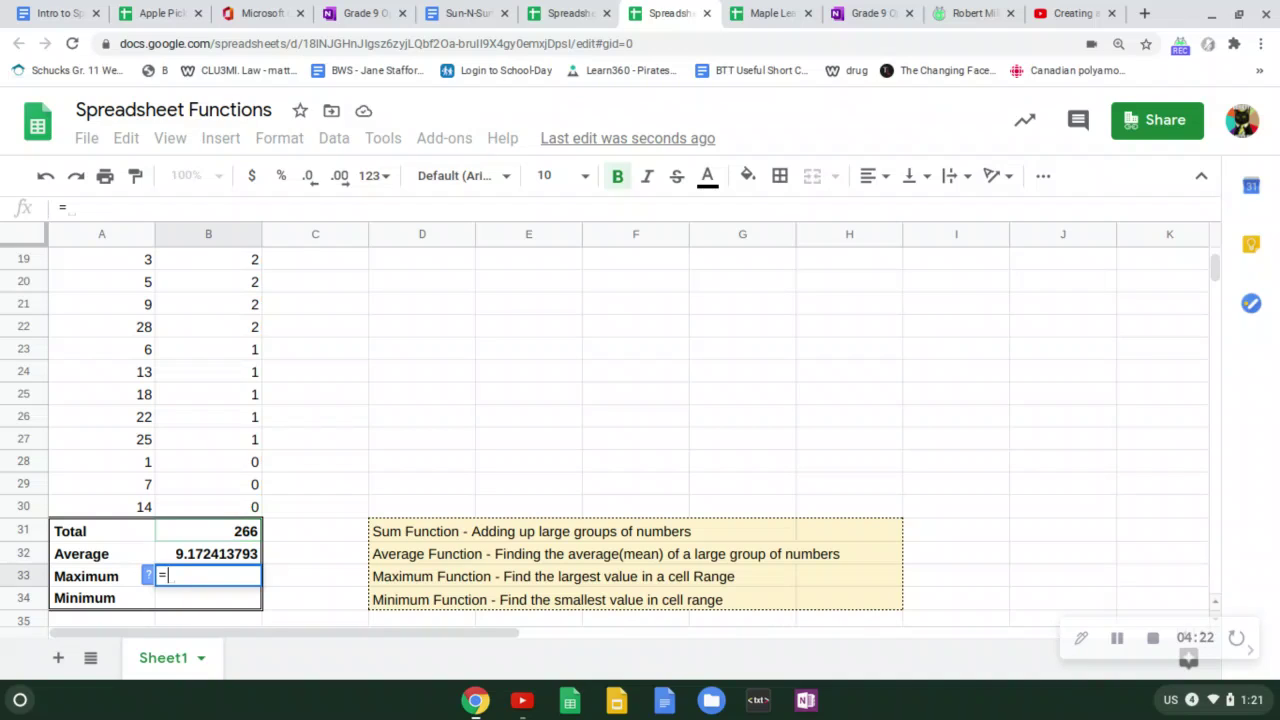
type("m")
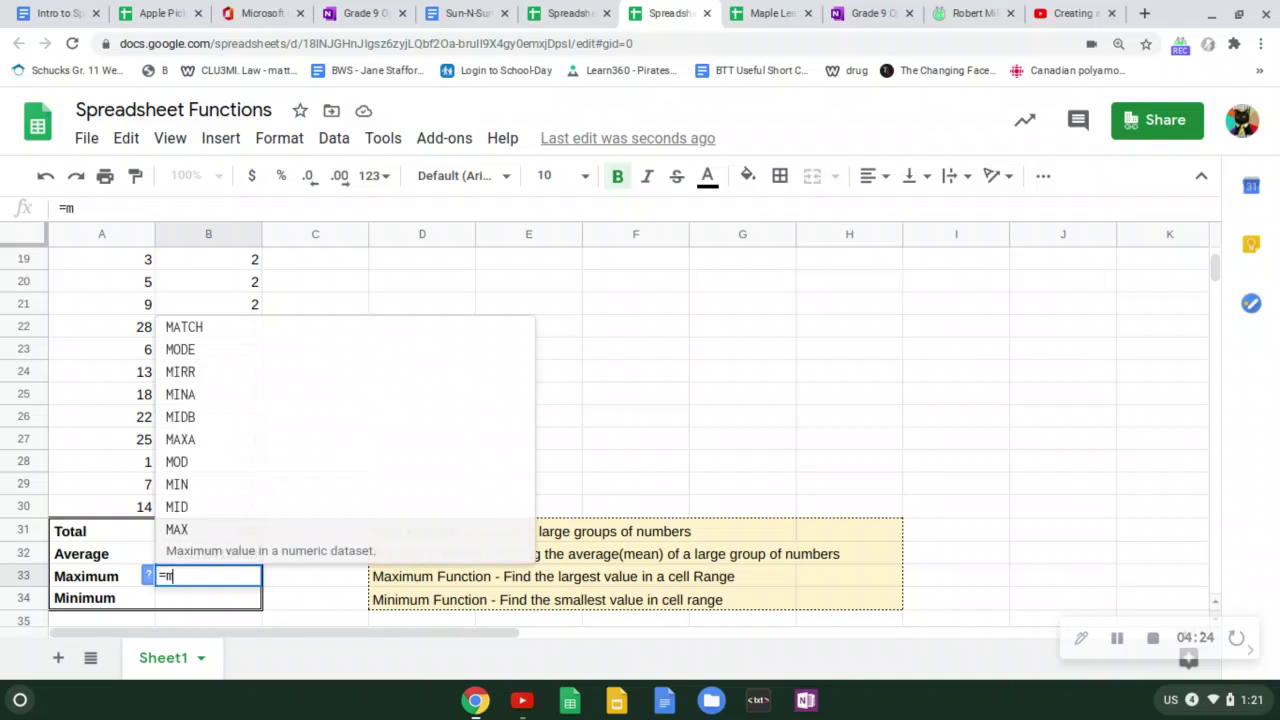
type("ax(")
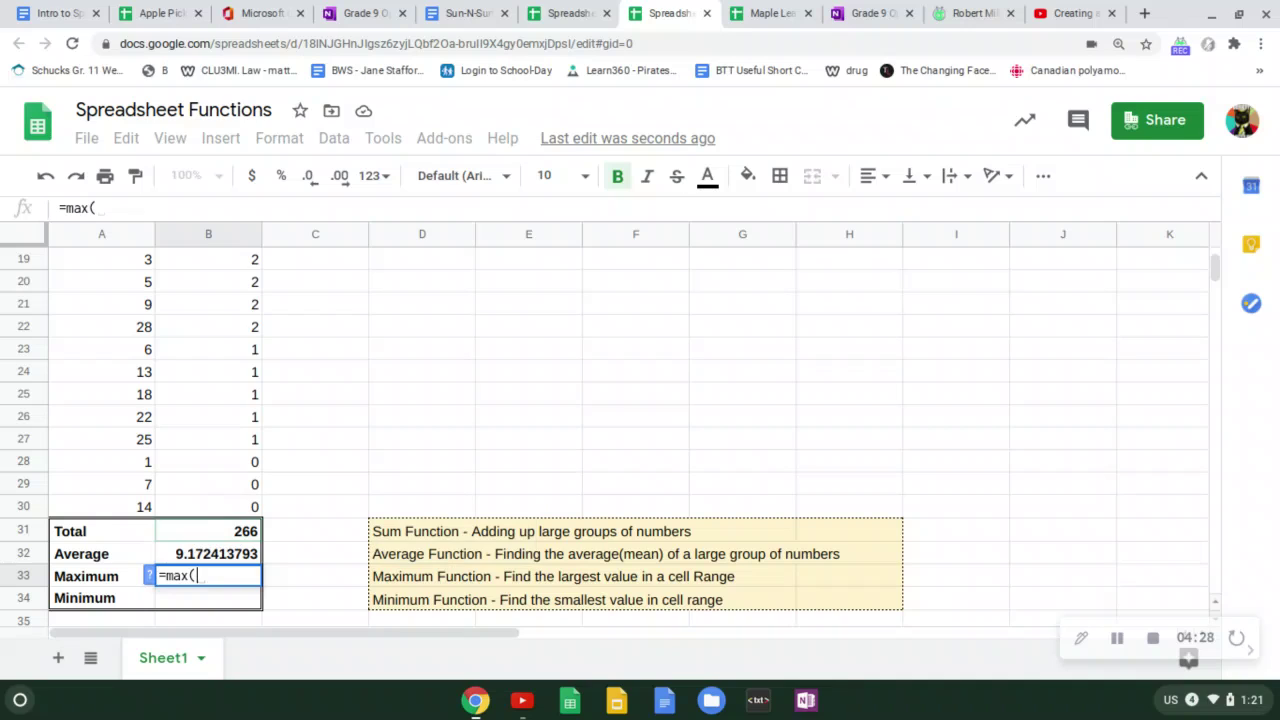
type("B2:")
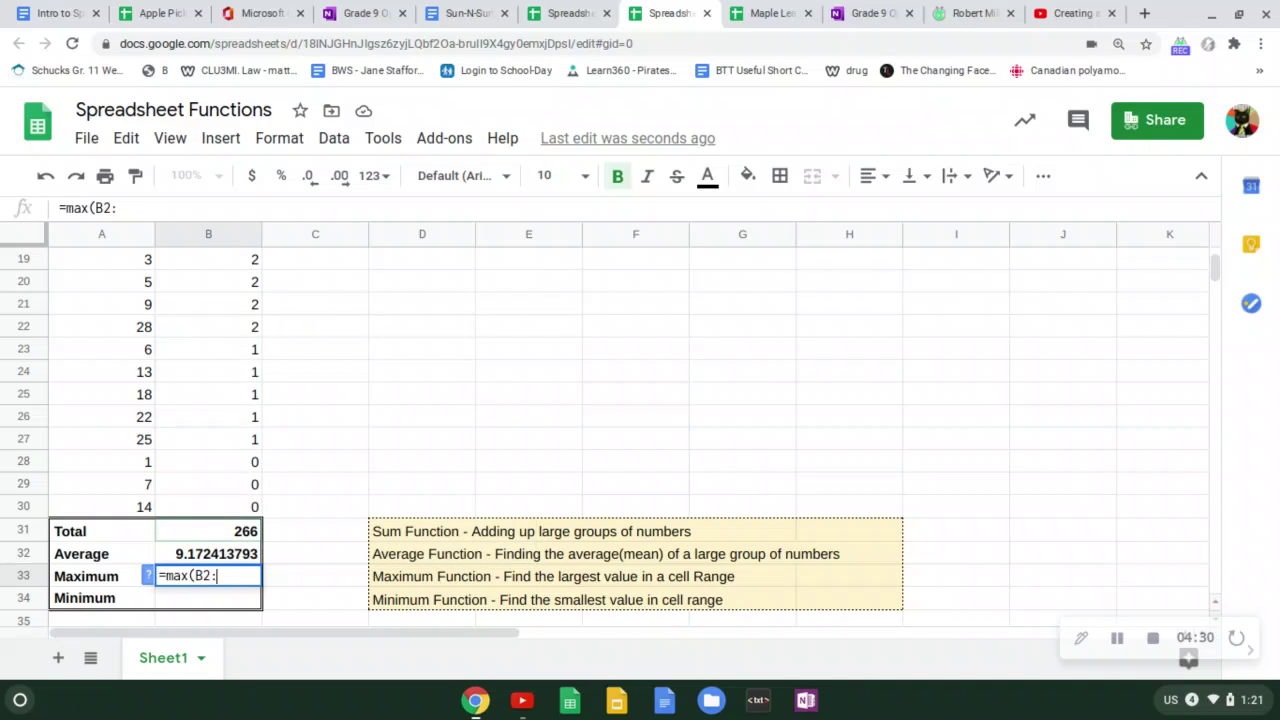
type("b30)")
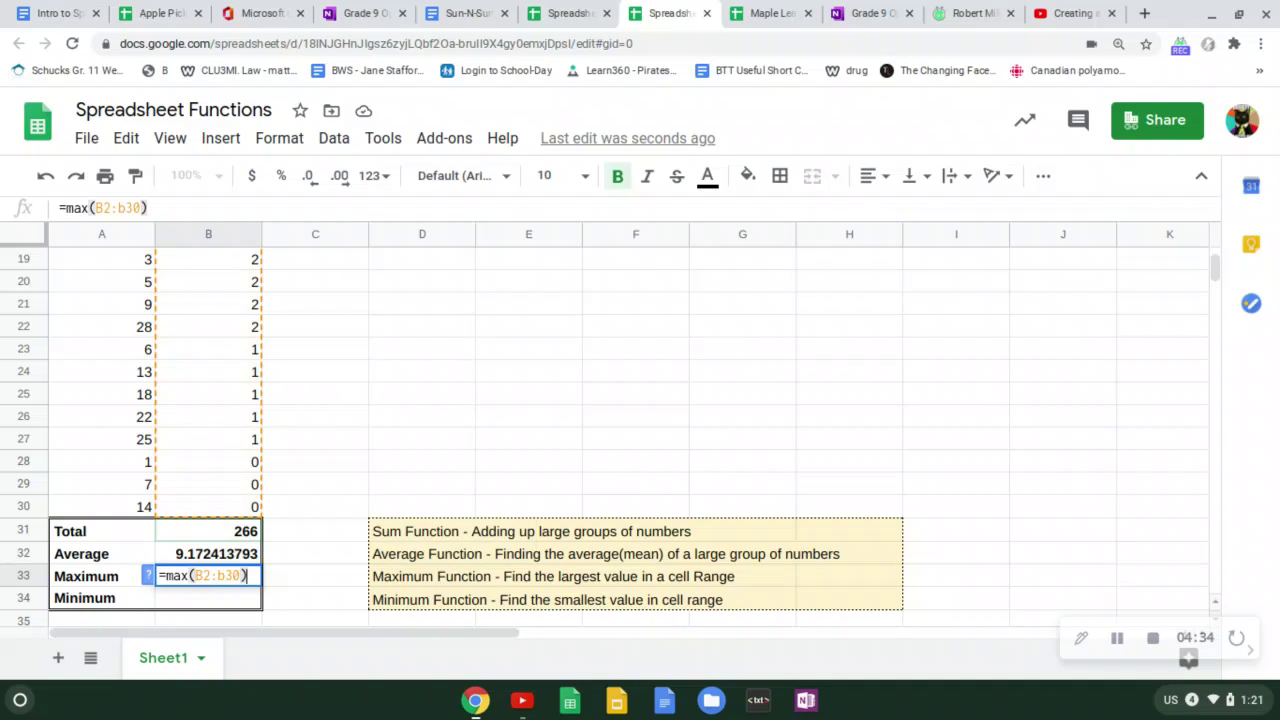
key("Return")
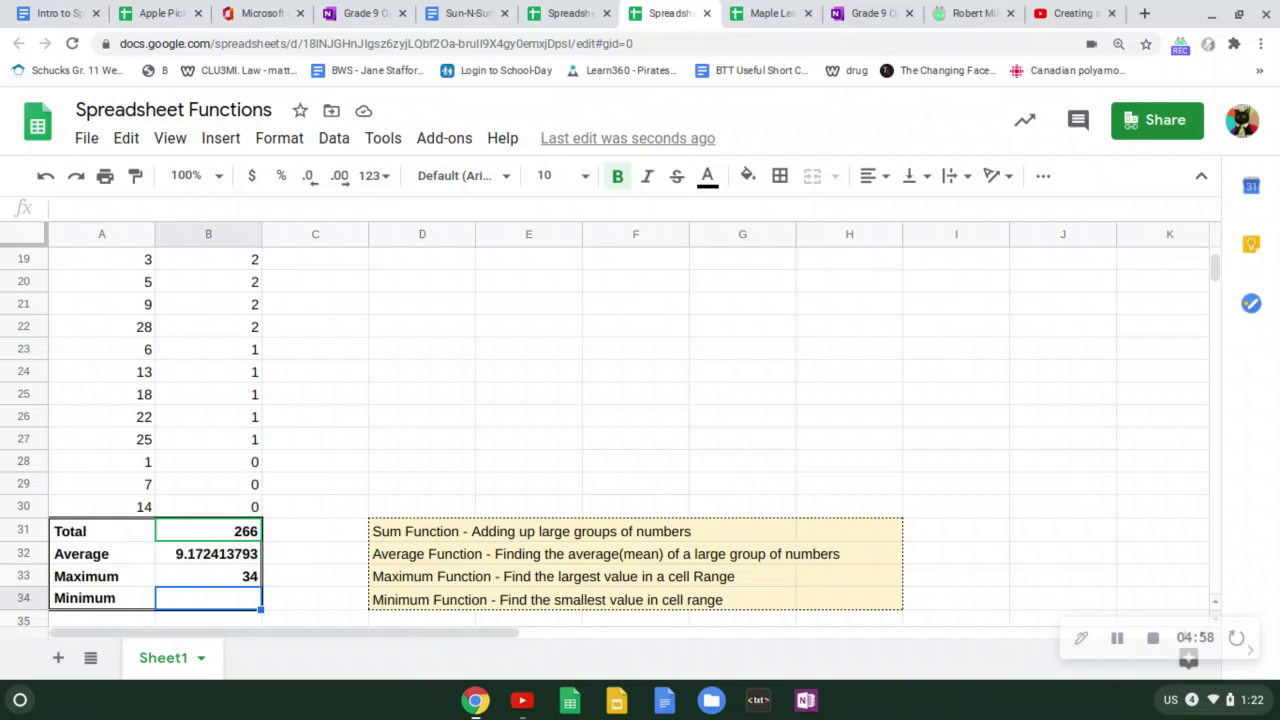
Fill the Minimum cell B34 with the suggested formula MIN(B2:B30) to find the smallest number of absences
type("= ")
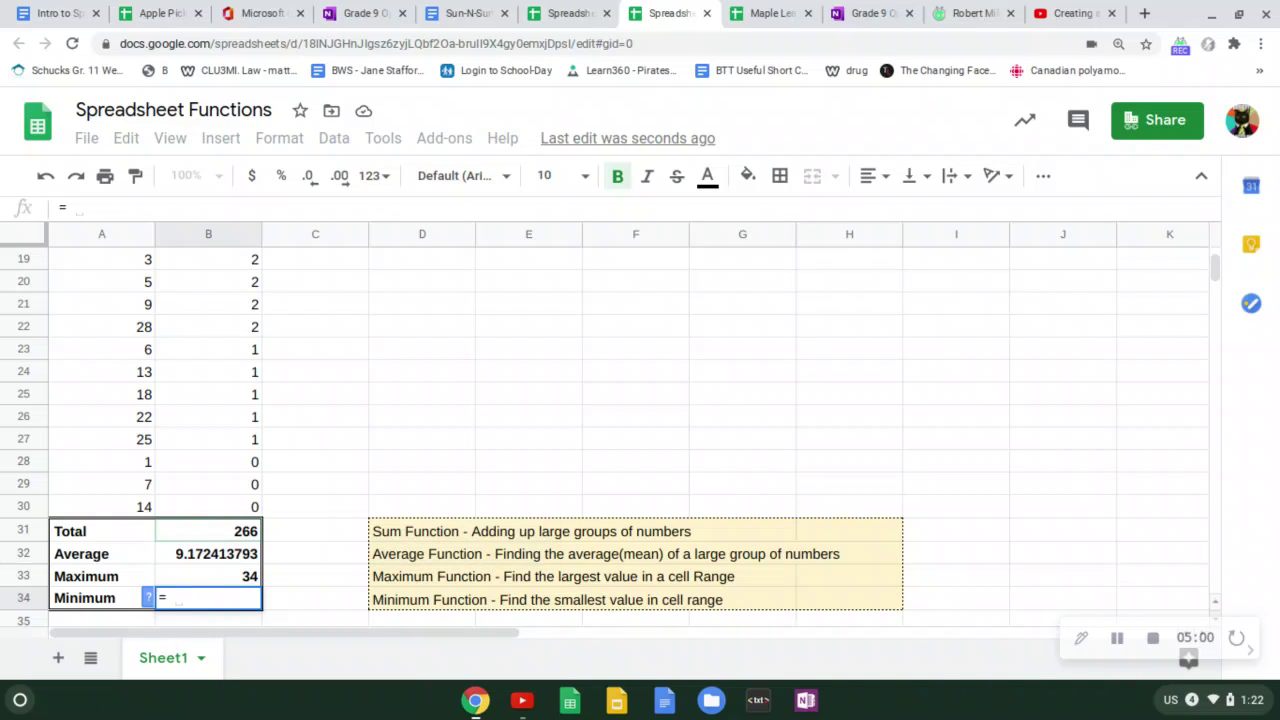
type("min")
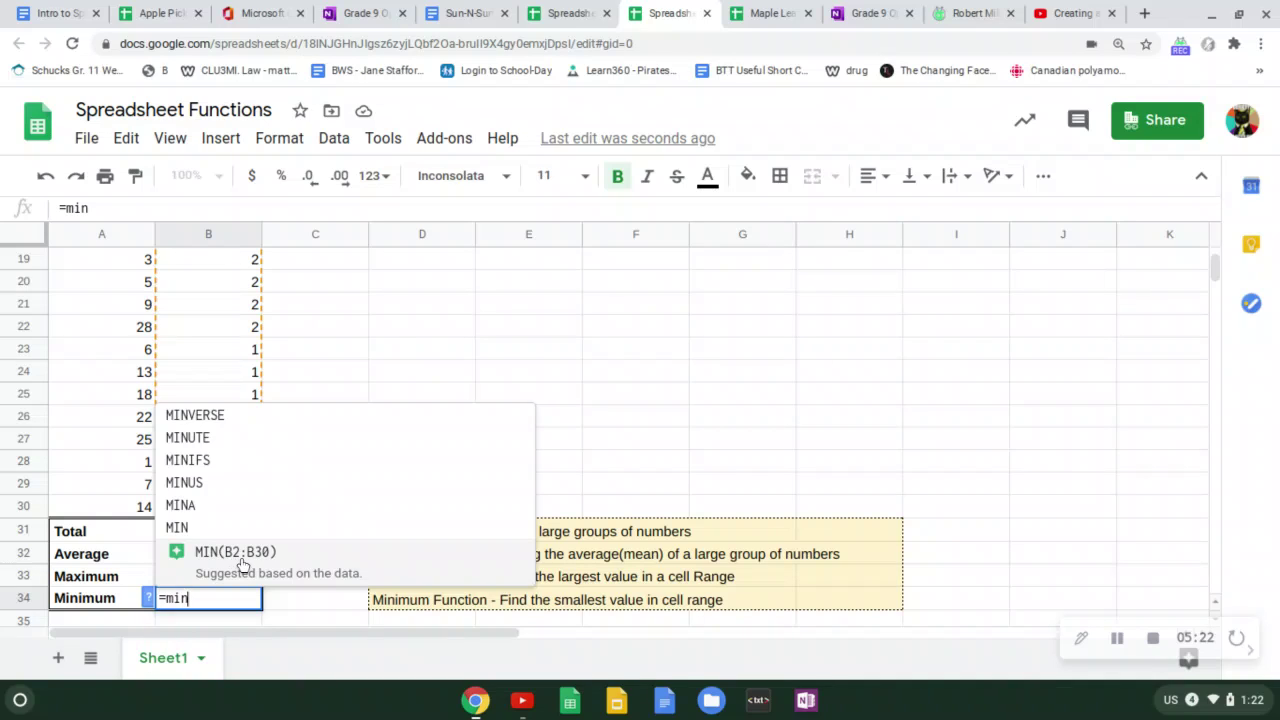
type("(")
key("BackSpace")
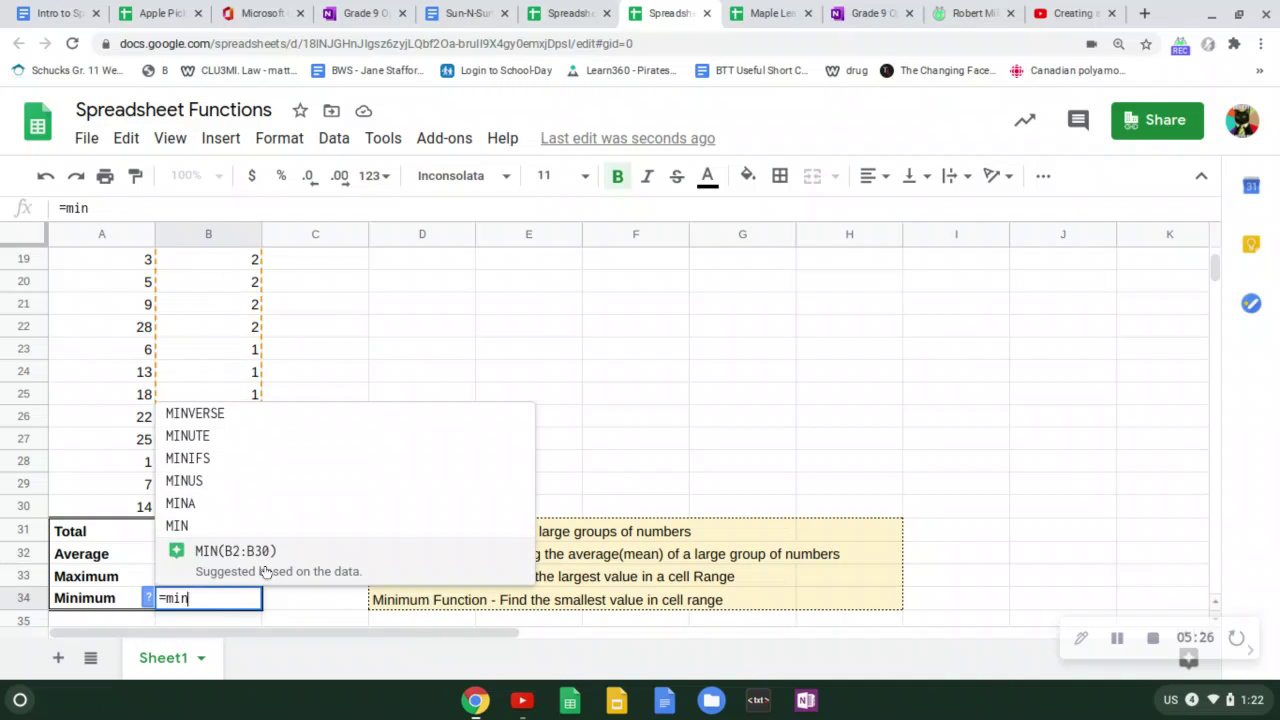
left_click(236, 551)
key("Return")
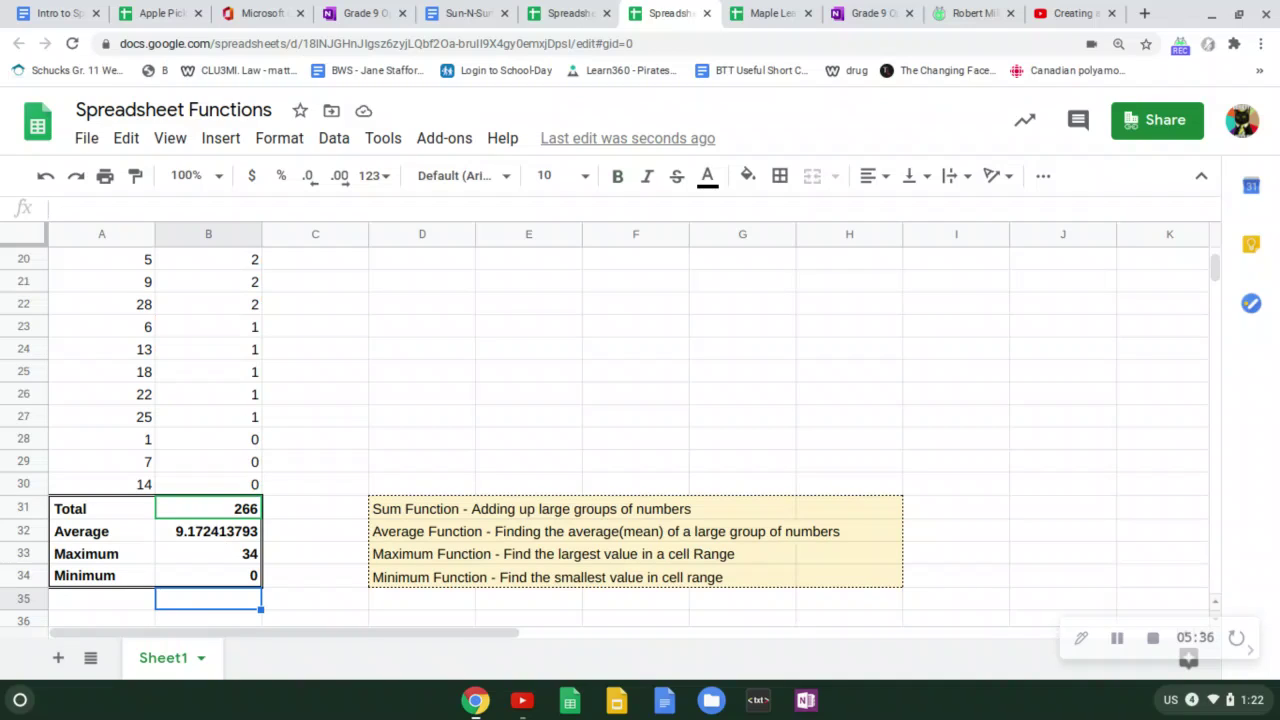
scroll(600, 430, "up", 7)
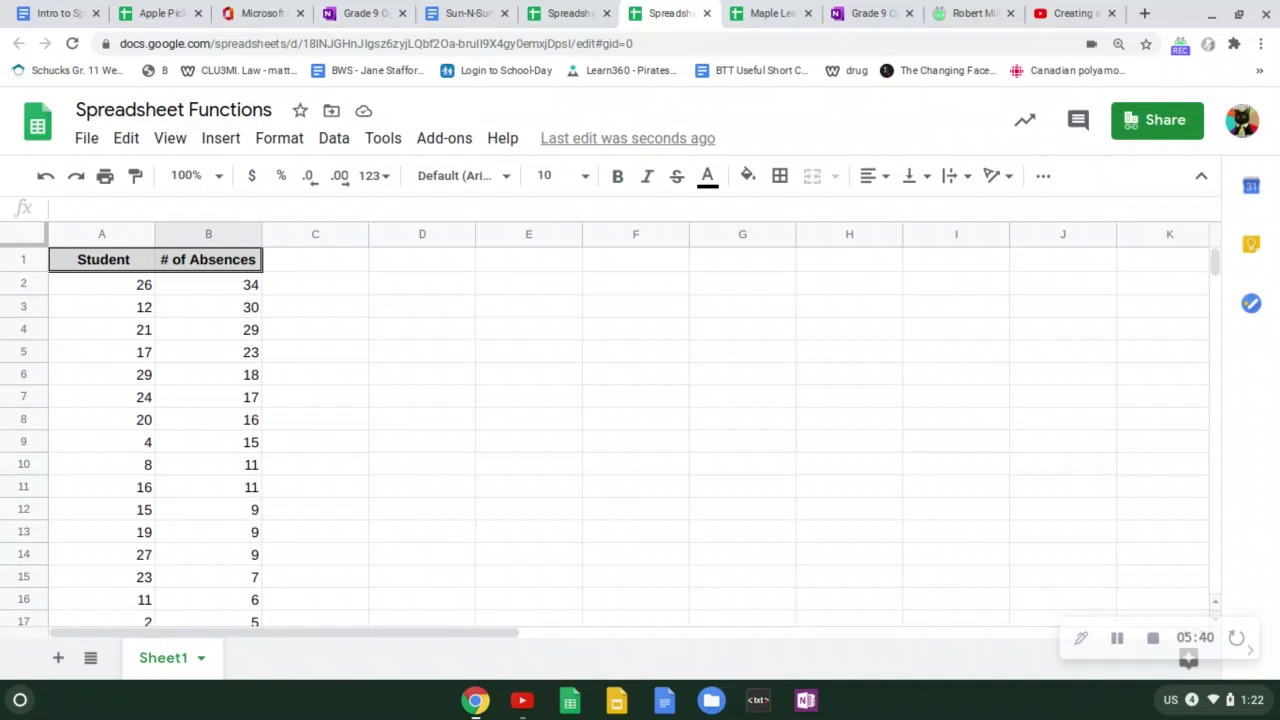
scroll(600, 430, "down", 5)
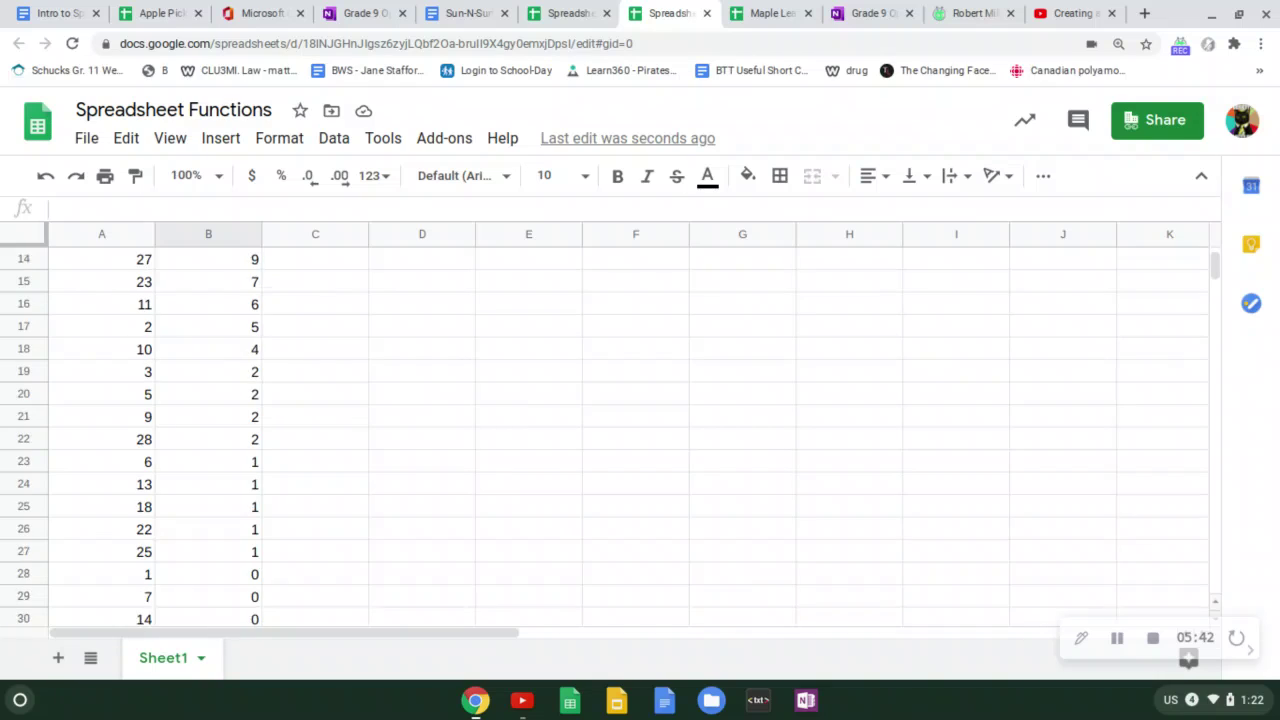
scroll(600, 430, "down", 2)
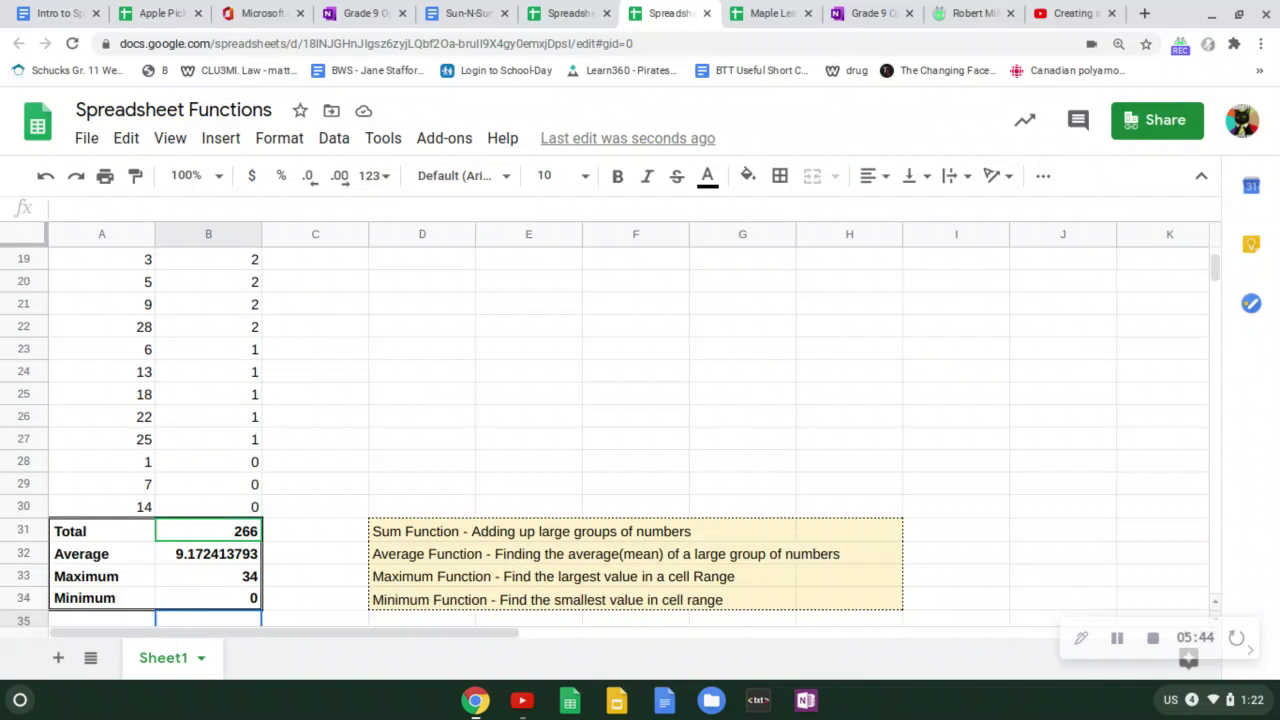